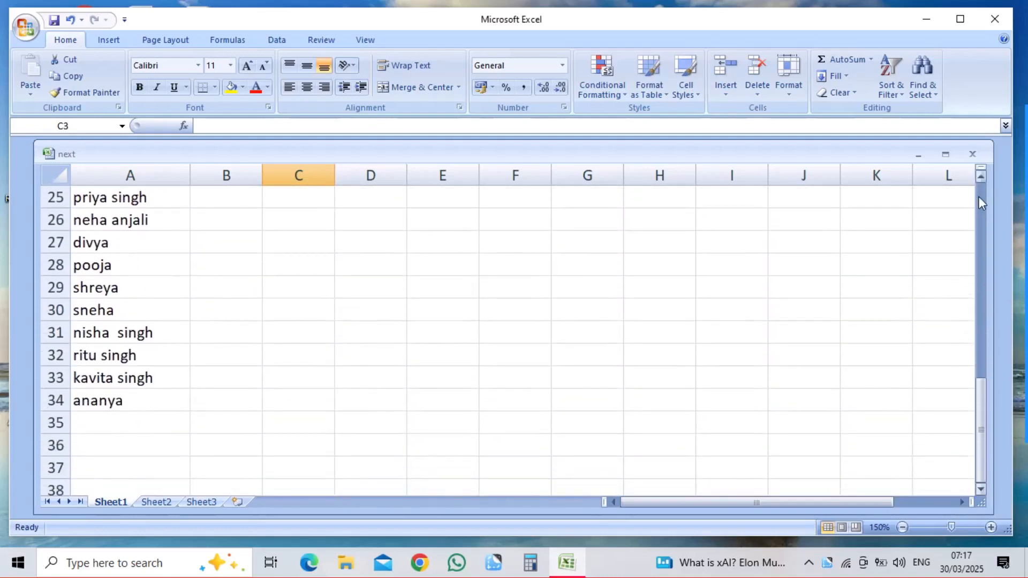
Open Google Chrome in a maximized window and dismiss the page restore prompt.
drag(980, 191, 980, 191)
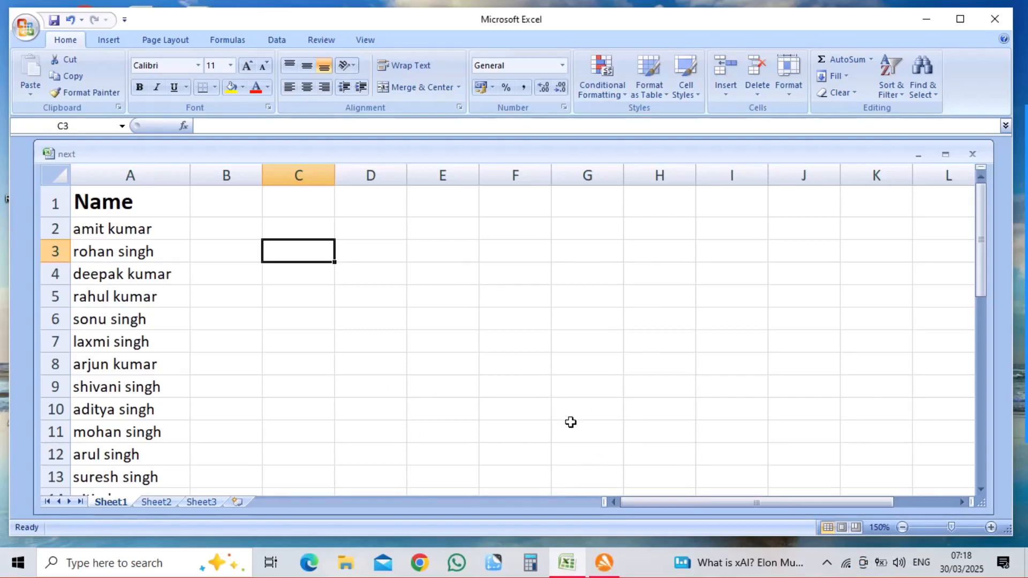
click(421, 562)
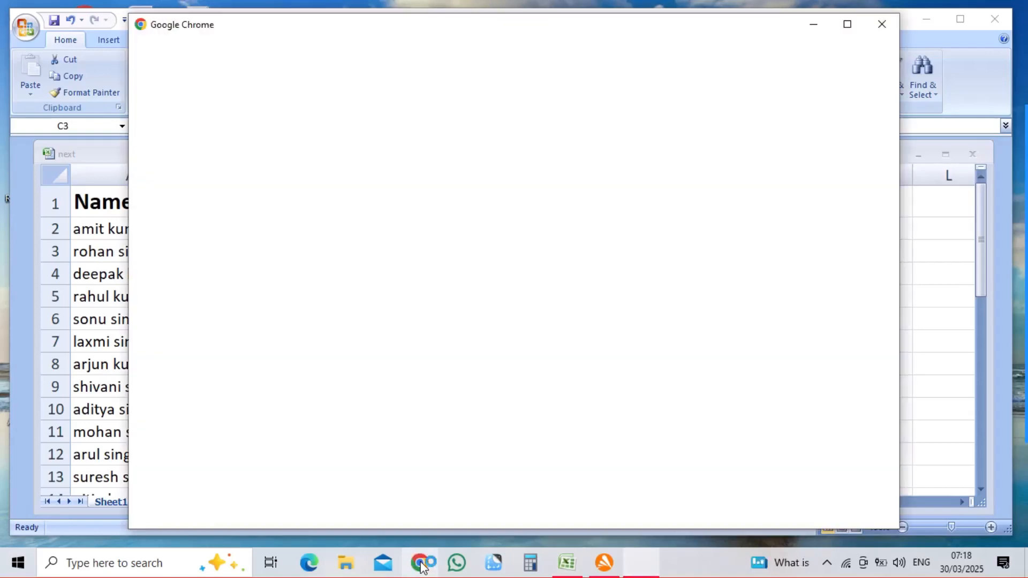
click(397, 345)
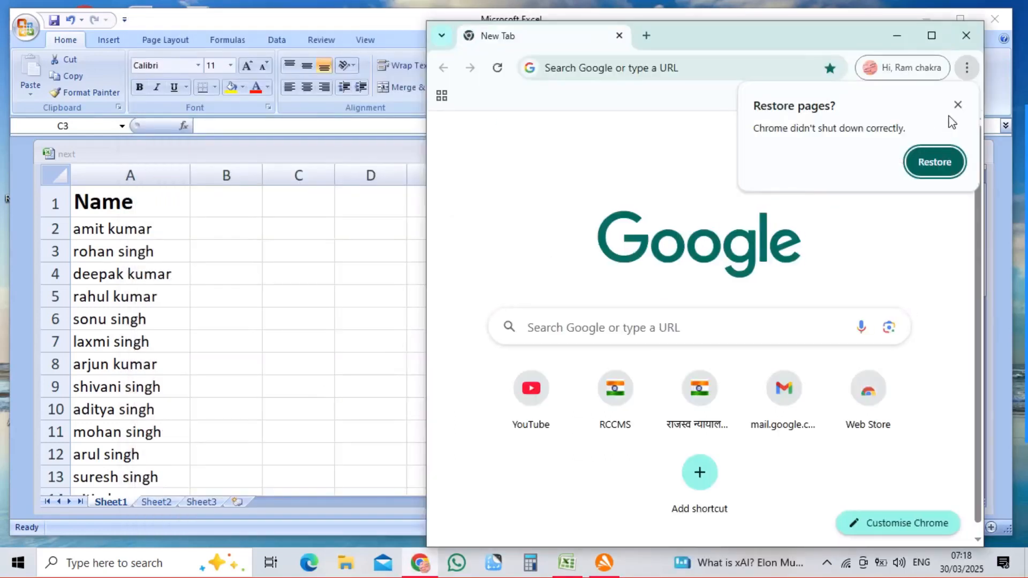
click(932, 36)
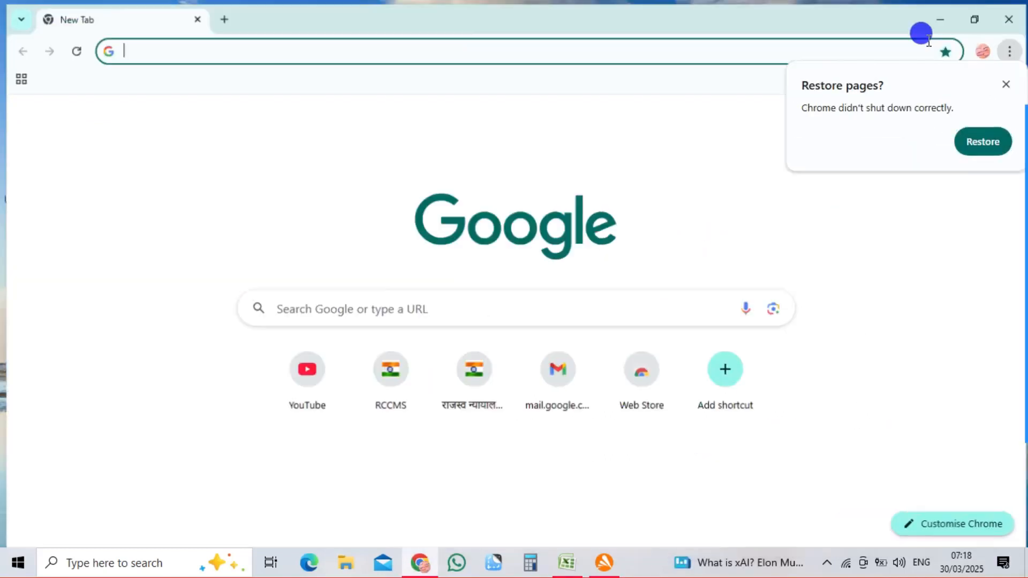
click(1004, 85)
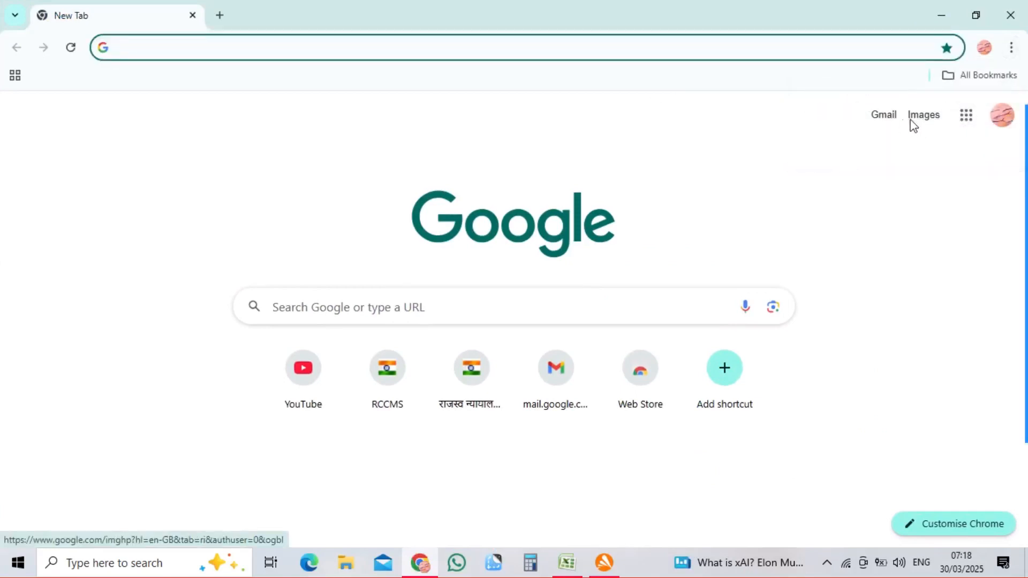
Open Google Sheets from the Google apps and create a blank spreadsheet.
click(969, 119)
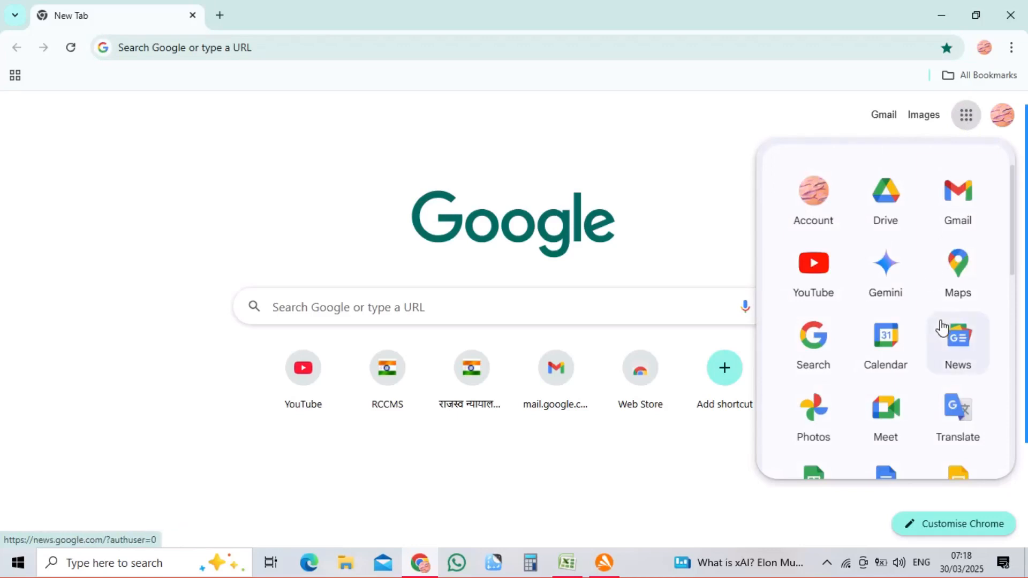
click(1012, 455)
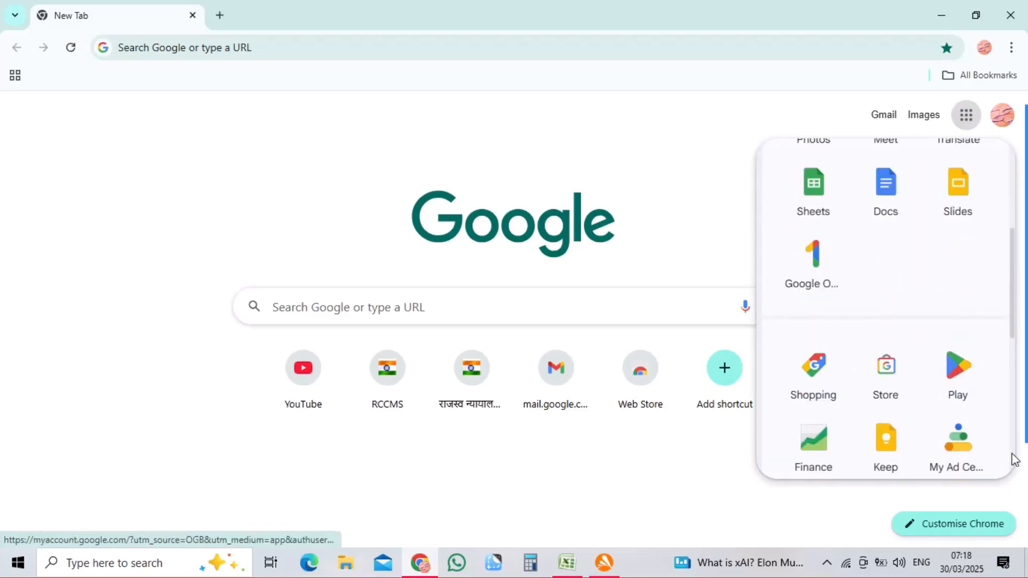
click(810, 205)
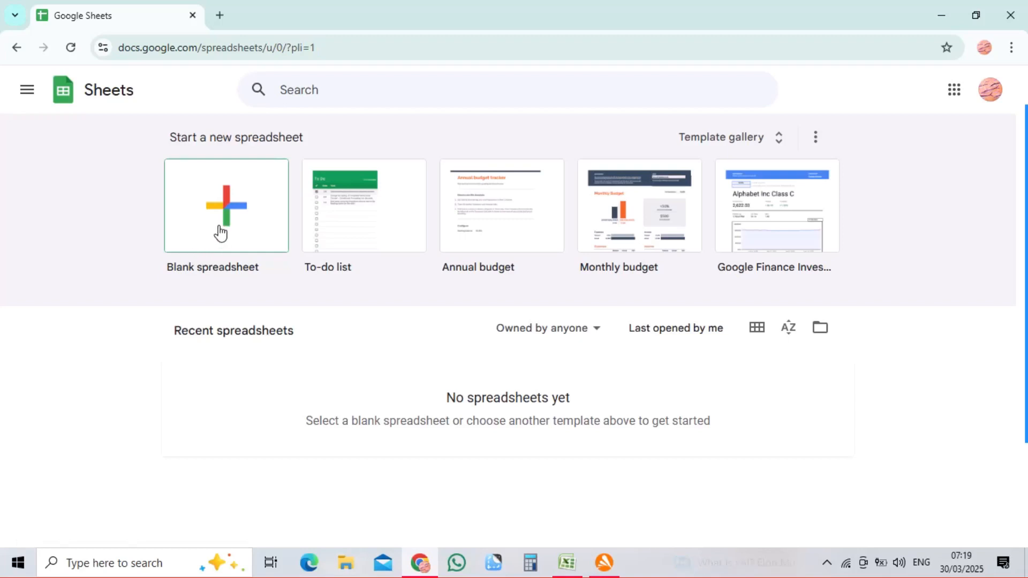
click(220, 227)
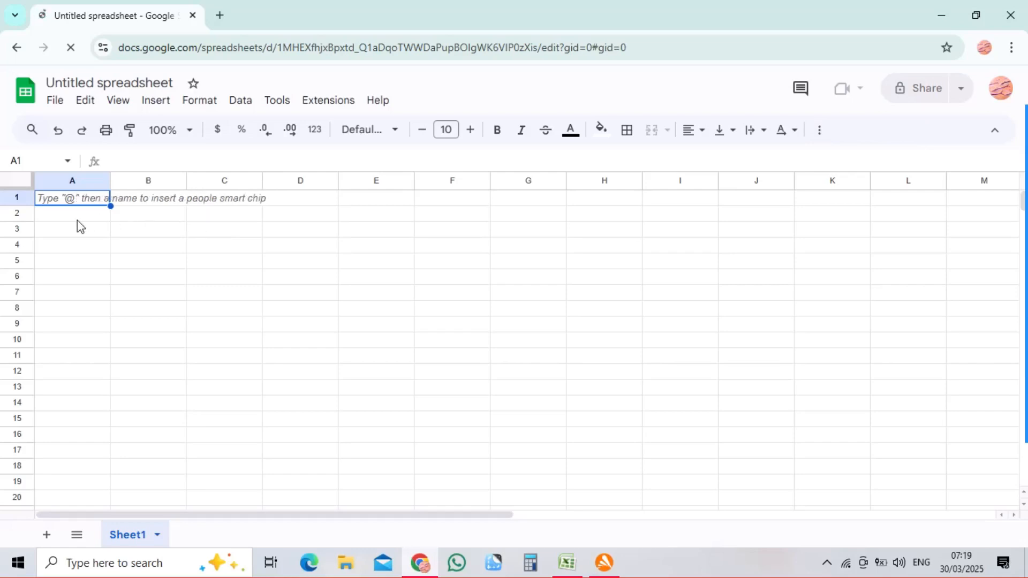
Switch to the Excel workbook containing the name list.
key(alt+Tab)
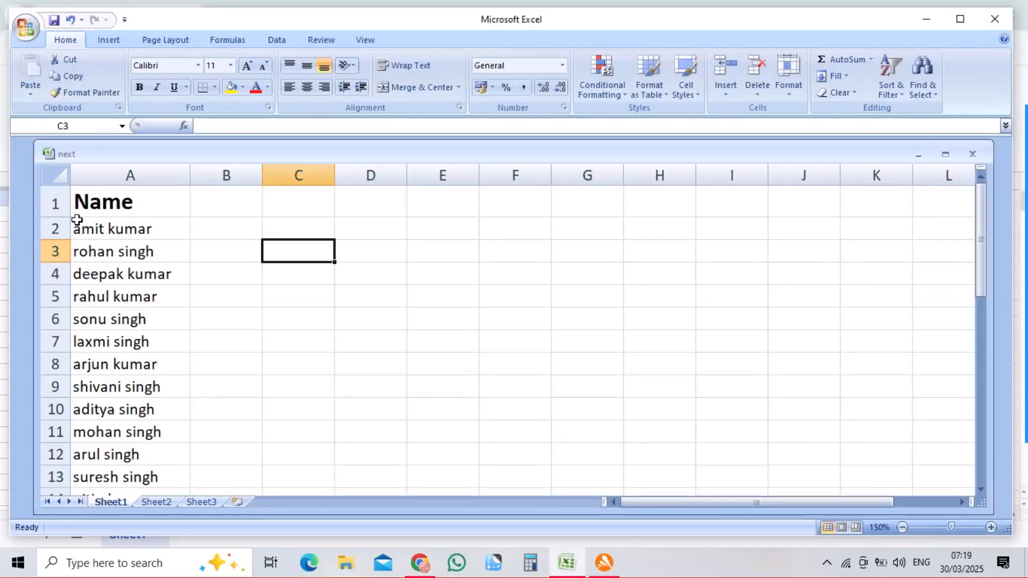
click(102, 193)
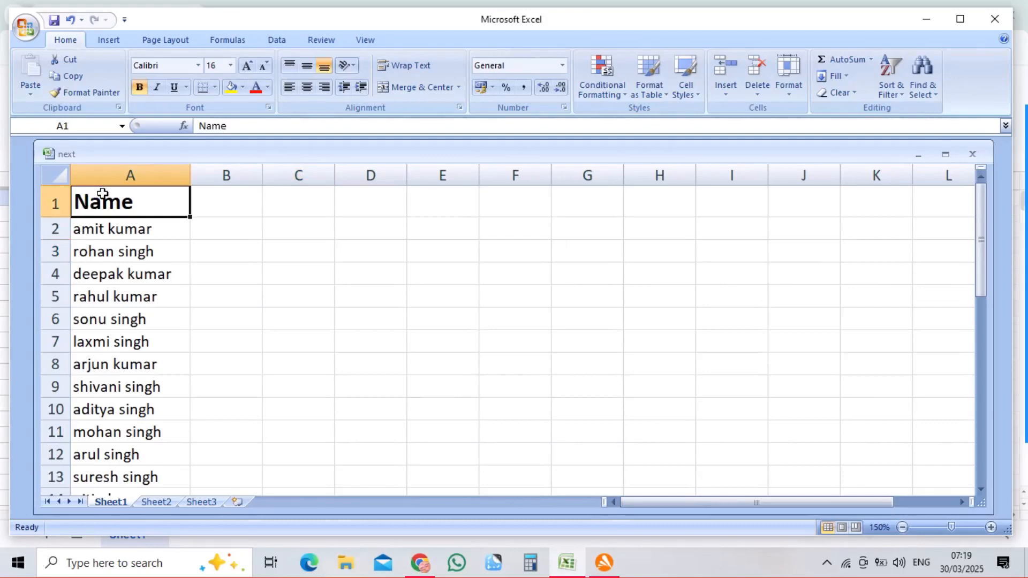
key(ctrl+shift+Down)
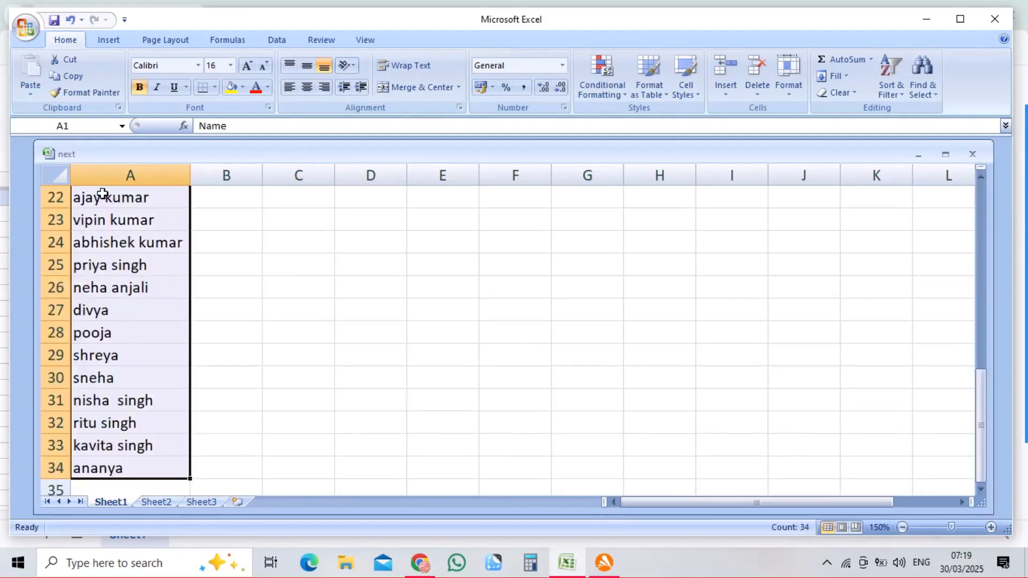
click(239, 263)
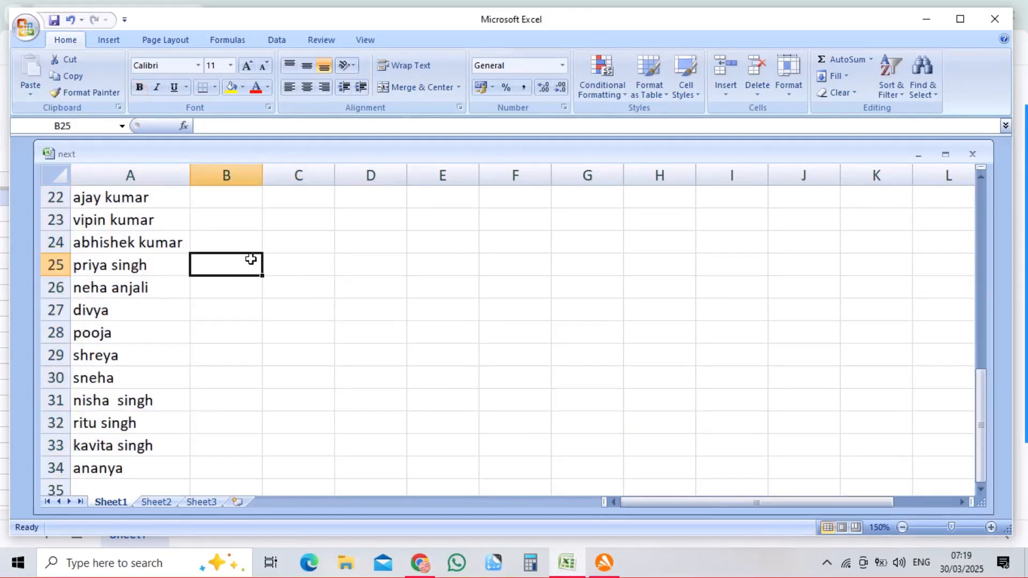
click(979, 191)
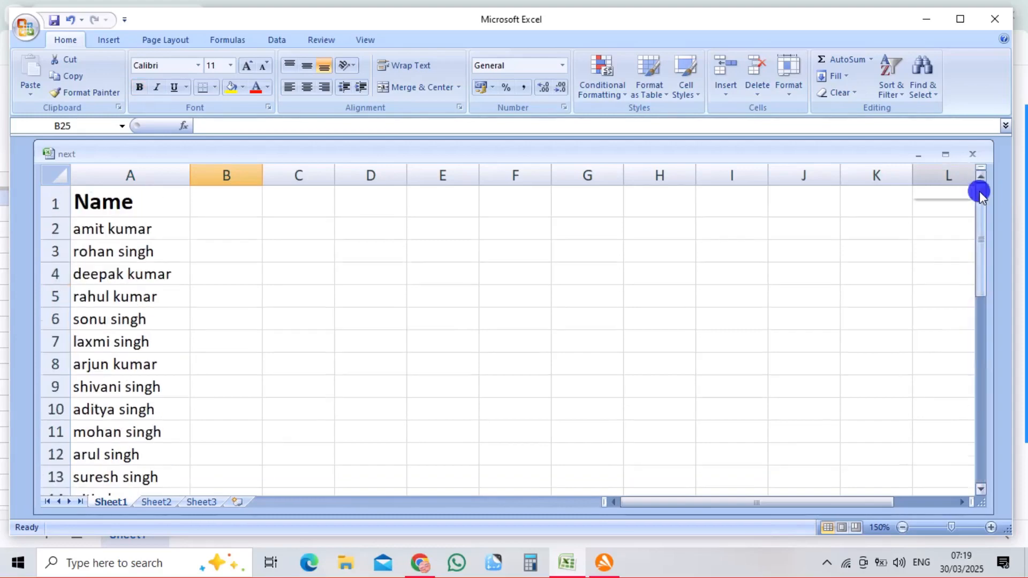
Copy the list in A1:A34 from Excel into the blank Google spreadsheet at A1, and close the dropdown chips tip and Tables suggestions.
click(107, 202)
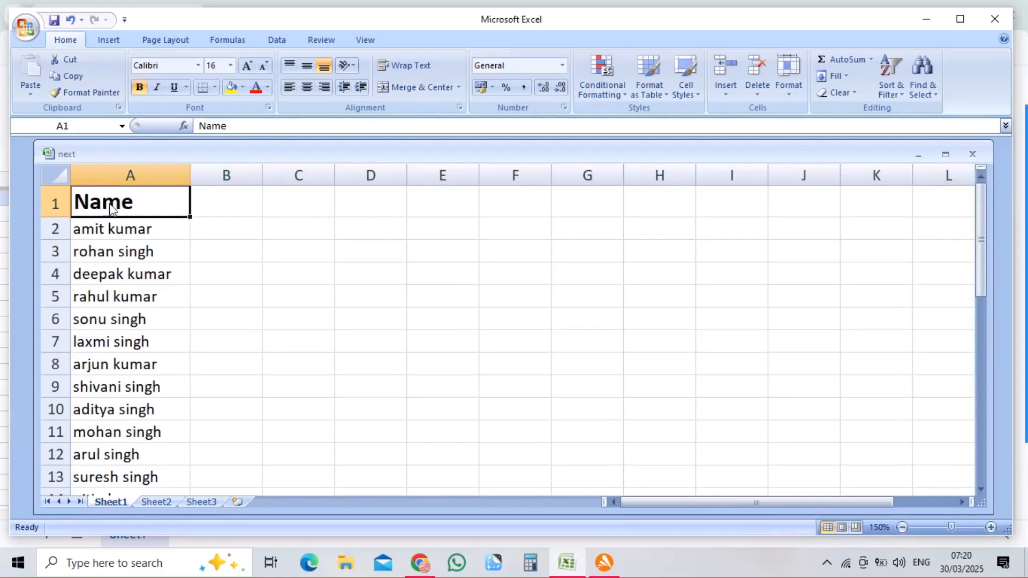
key(ctrl+shift+Down)
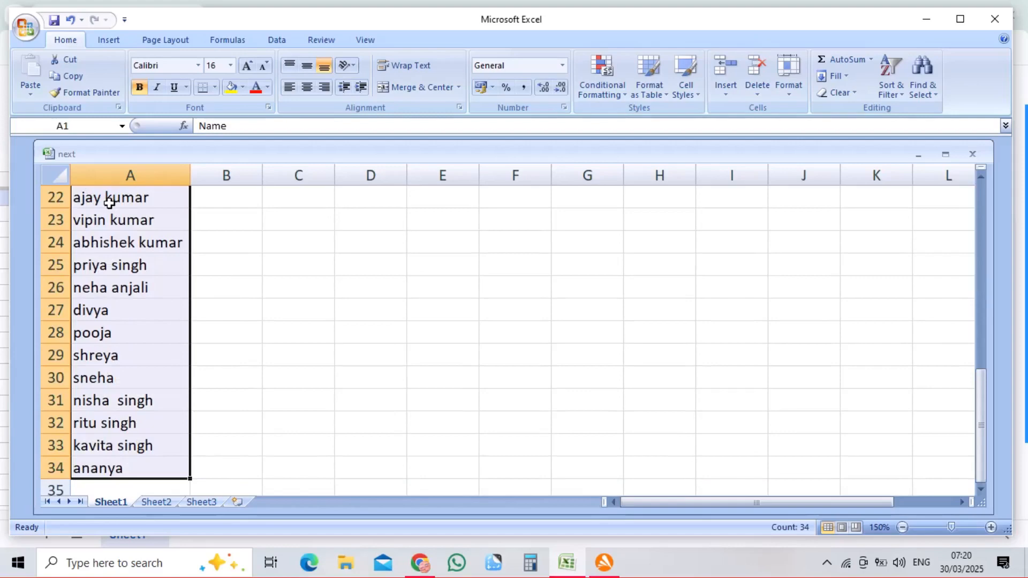
key(ctrl+c)
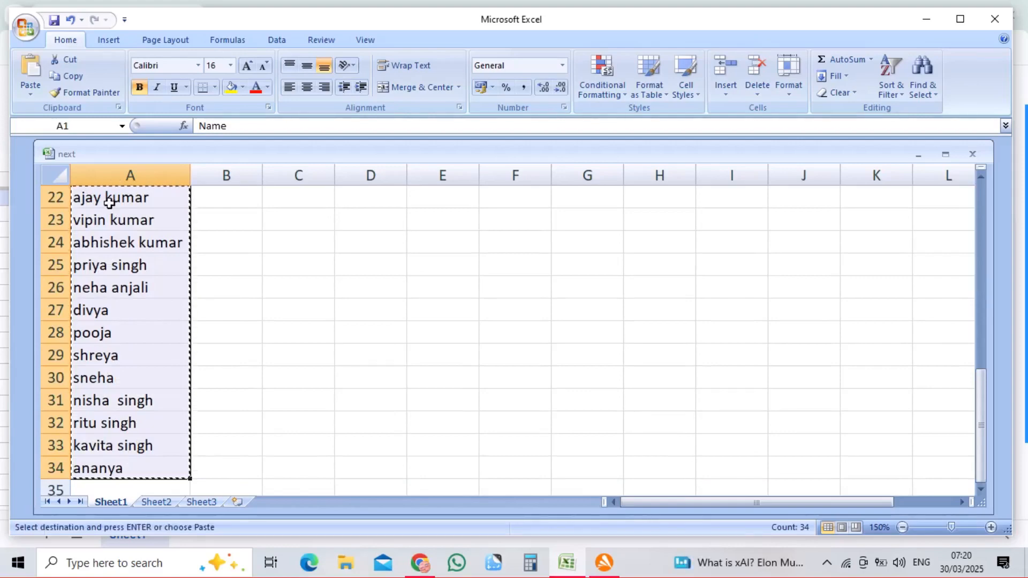
key(alt+Tab)
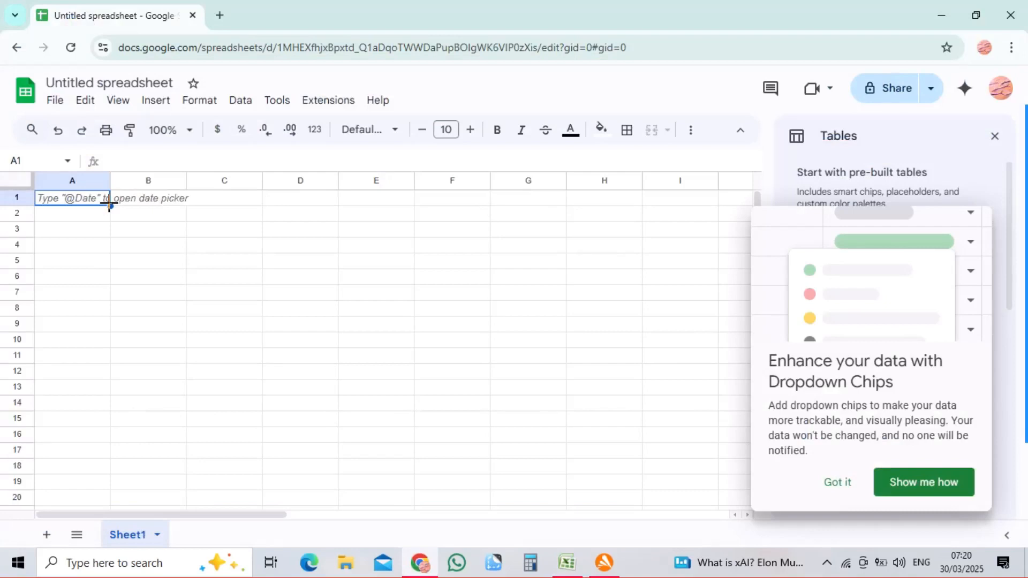
key(ctrl+v)
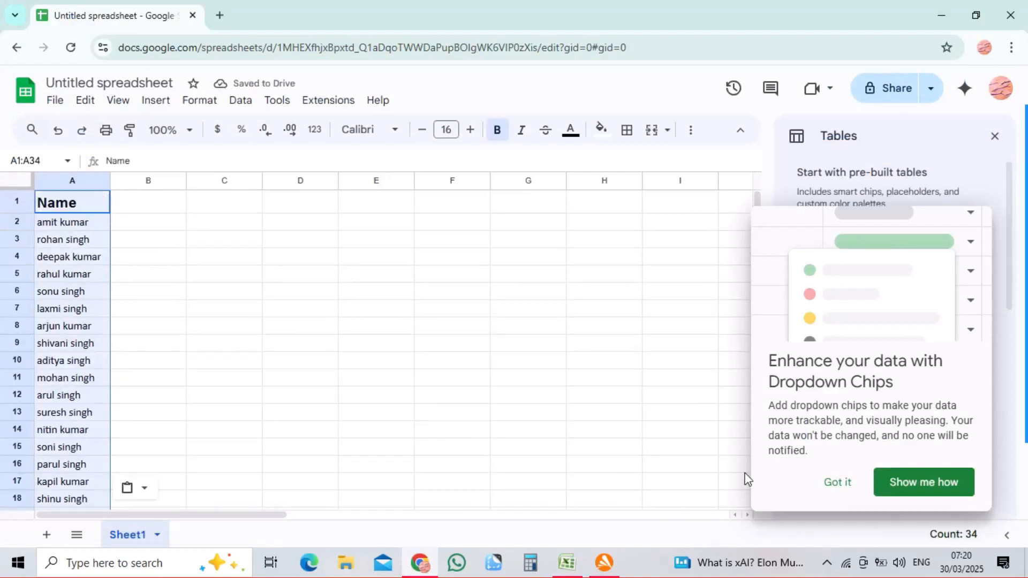
click(831, 486)
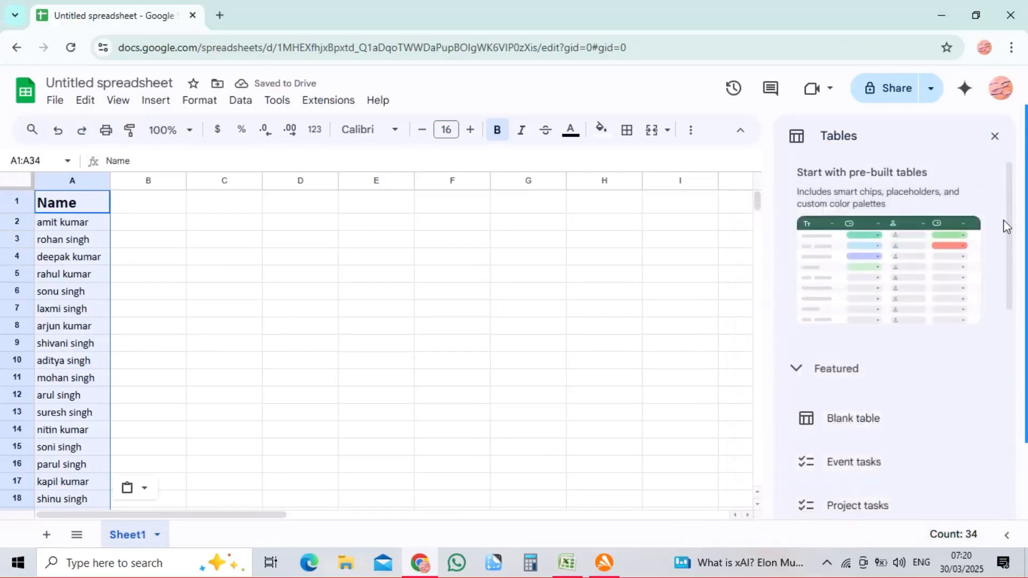
click(995, 138)
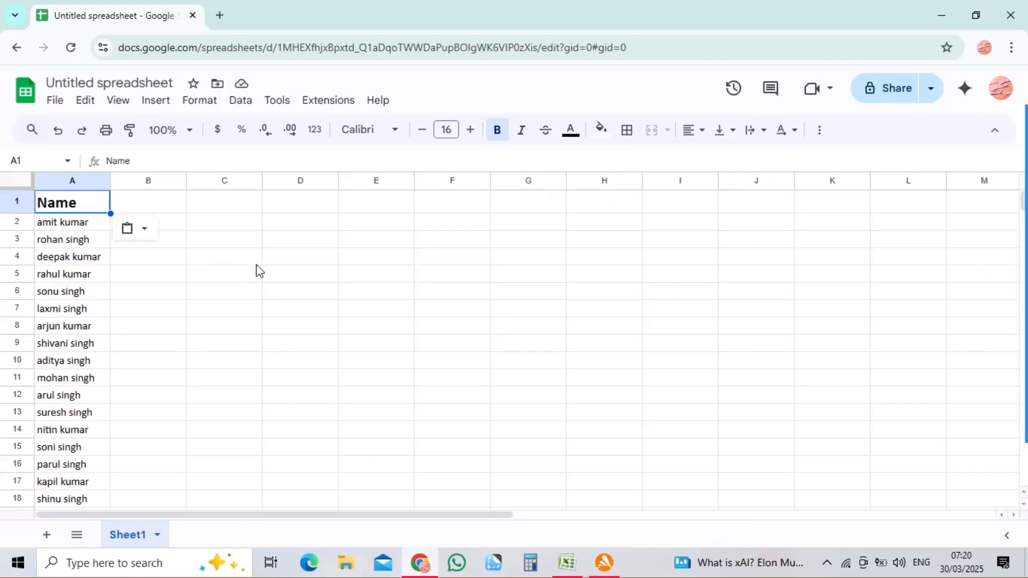
Begin a GOOGLETRANSLATE formula in B1 that takes A1 as its text and "en" as the source language.
click(161, 206)
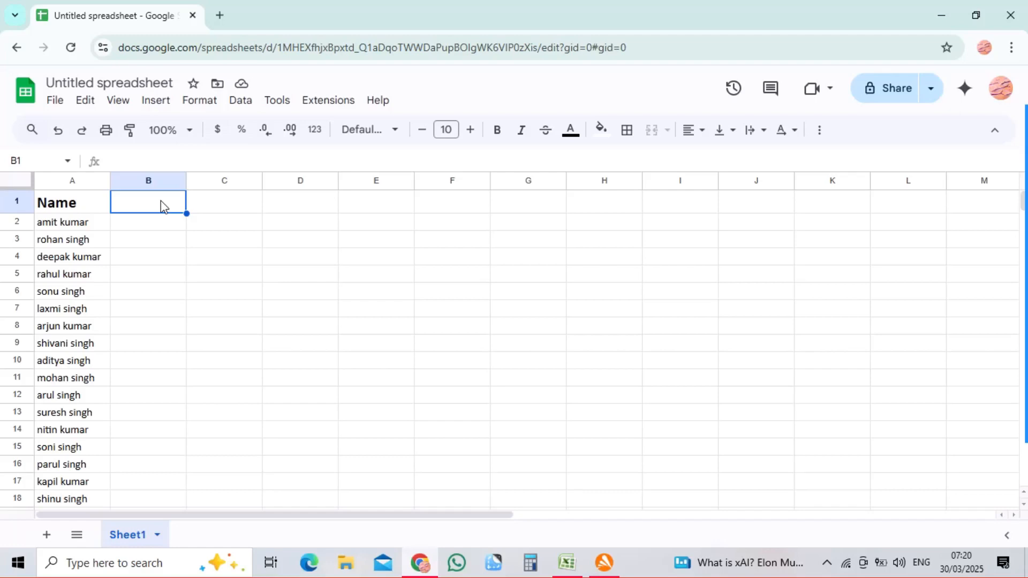
click(164, 207)
text(=)
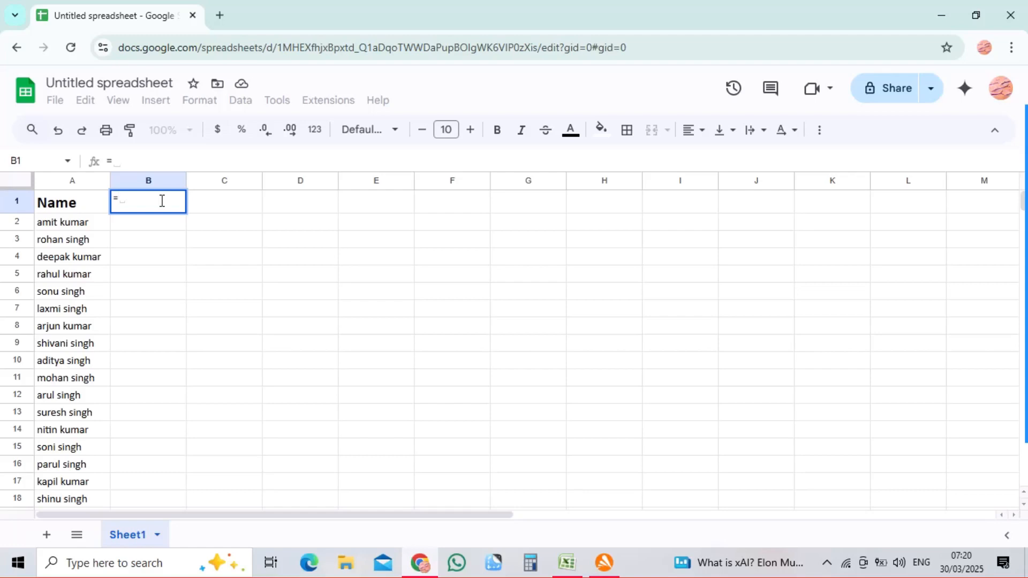
text(g)
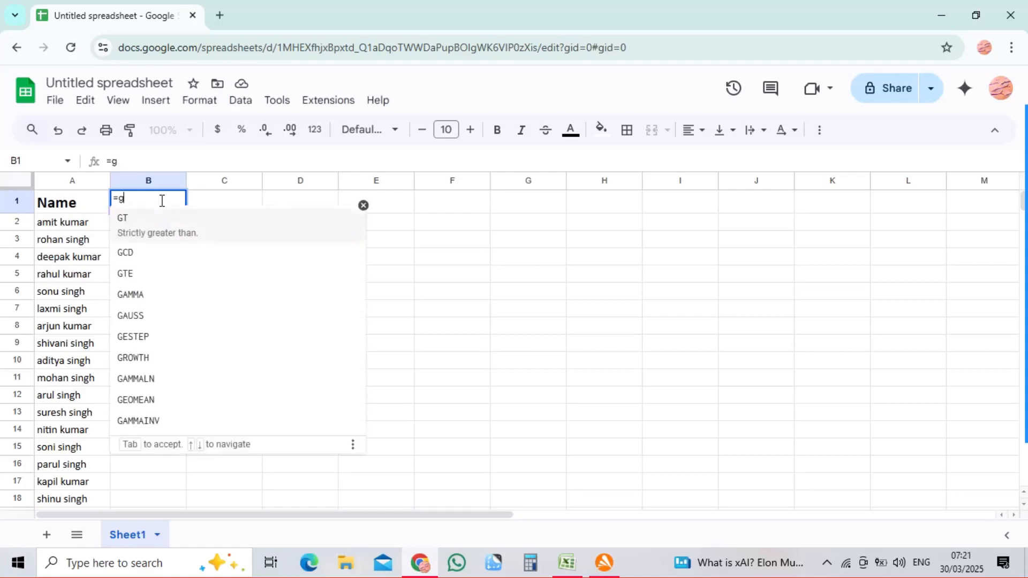
text(o)
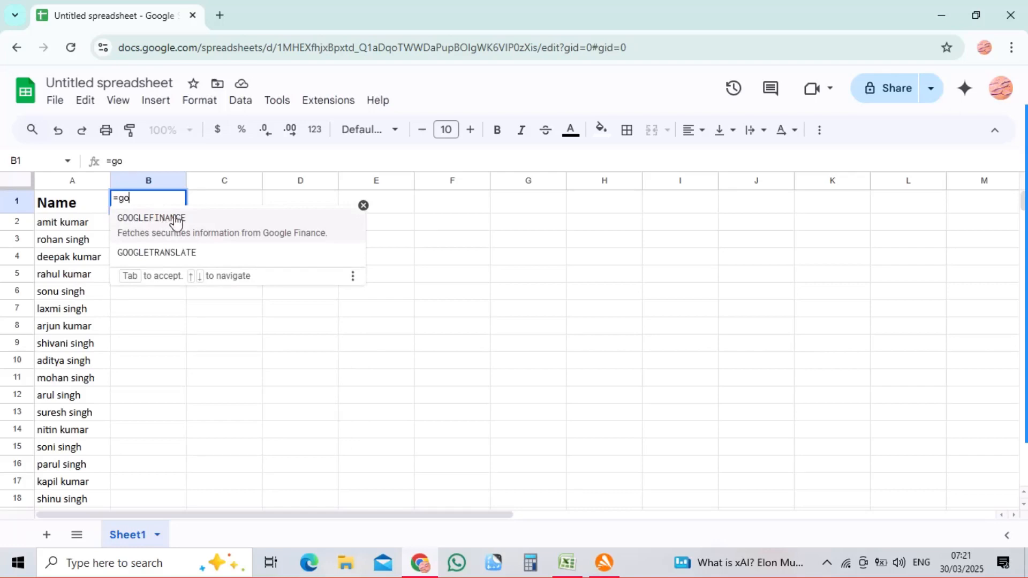
text(o)
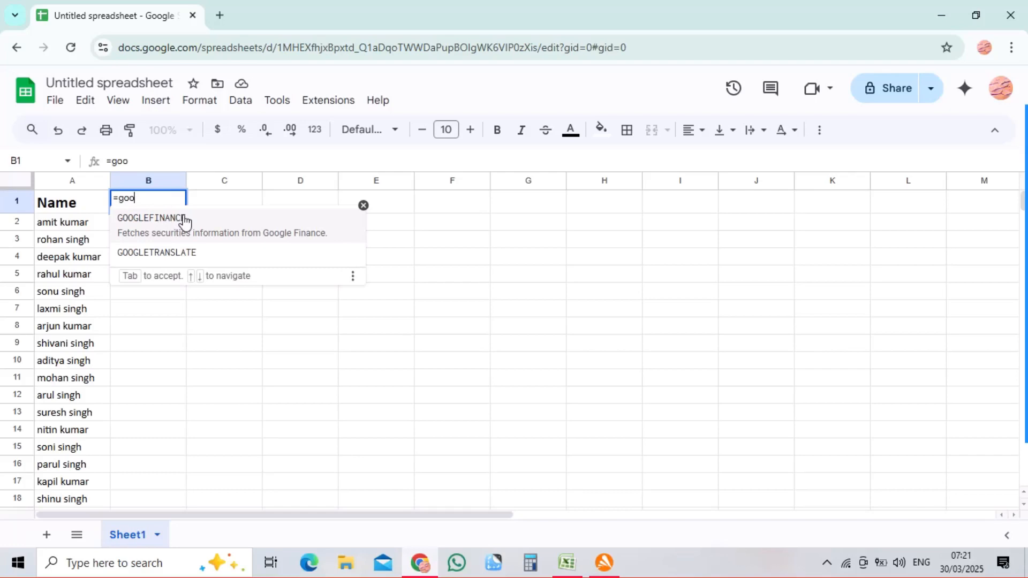
click(171, 243)
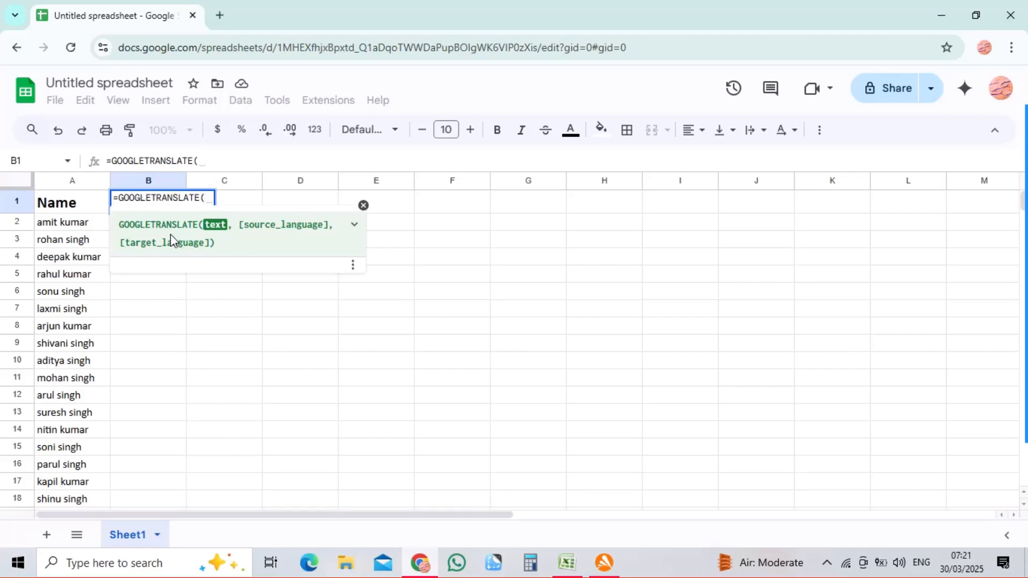
click(81, 205)
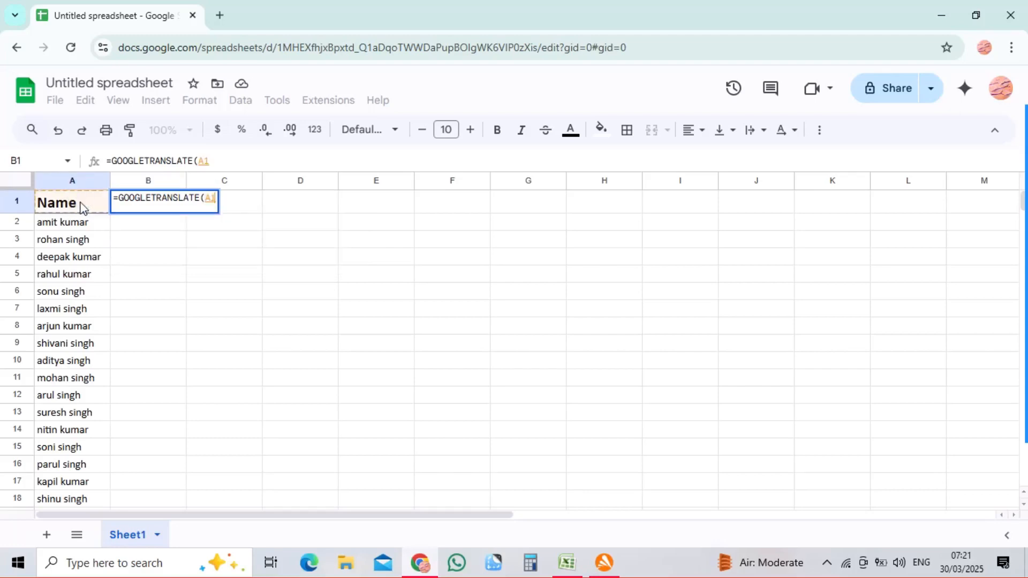
text(,)
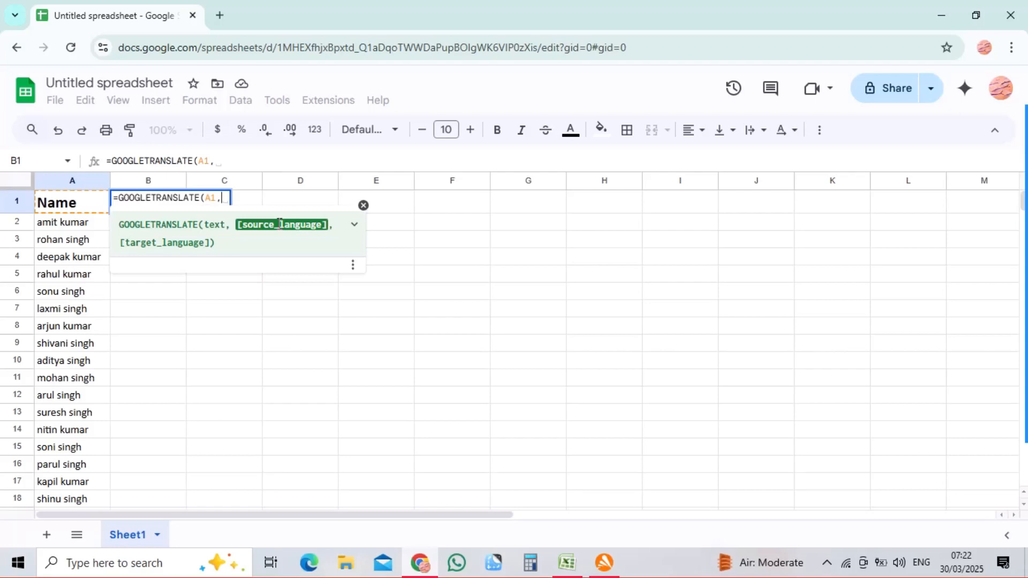
text(")
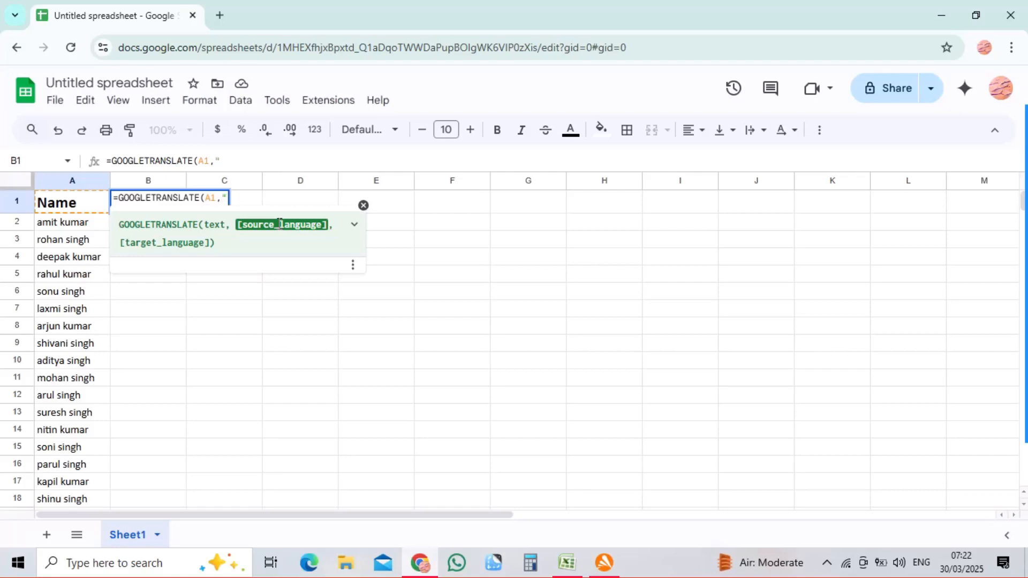
text(en",)
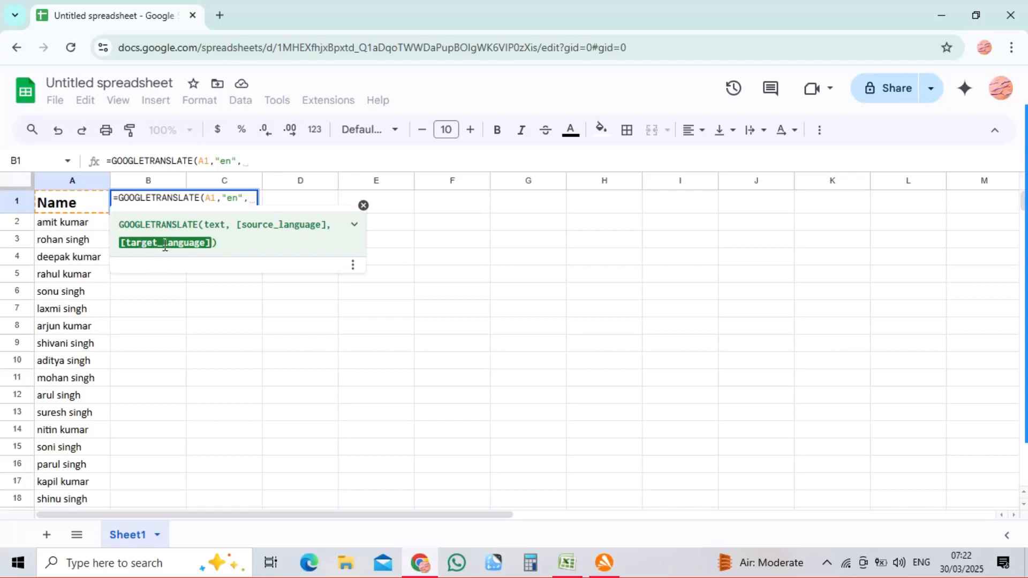
text(")
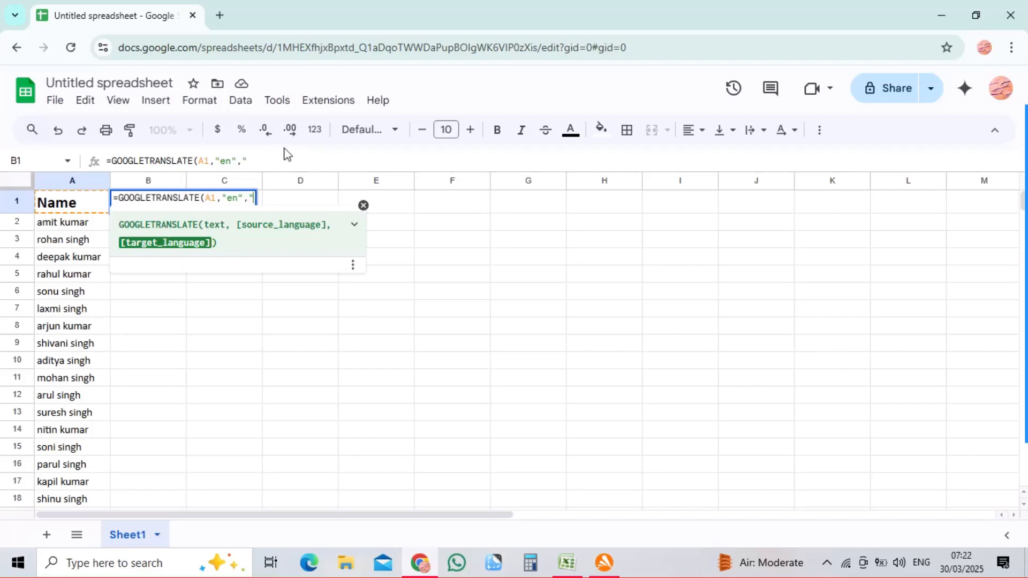
Leave the unfinished translation formula and clear it from B1.
click(322, 136)
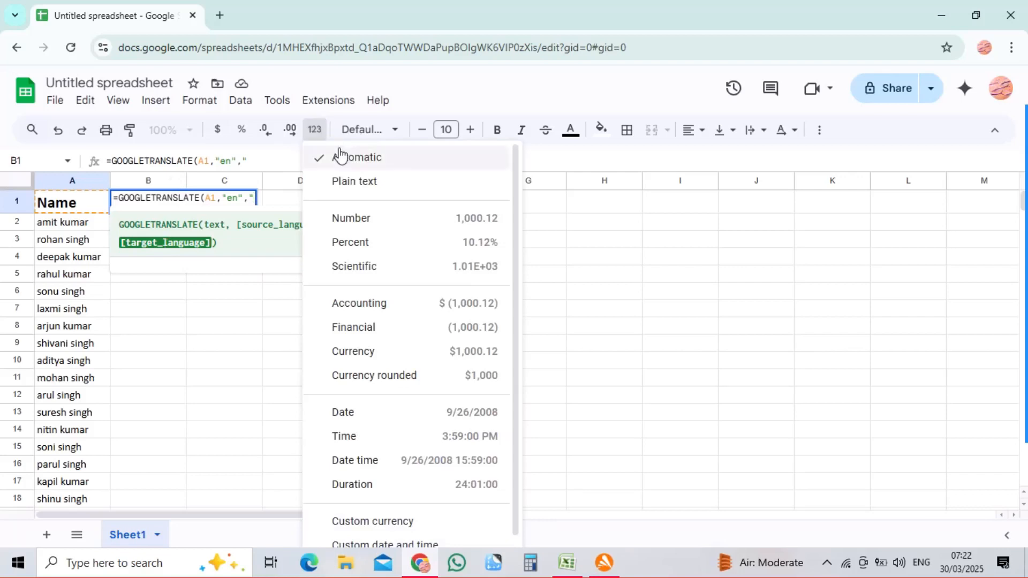
click(210, 275)
click(181, 208)
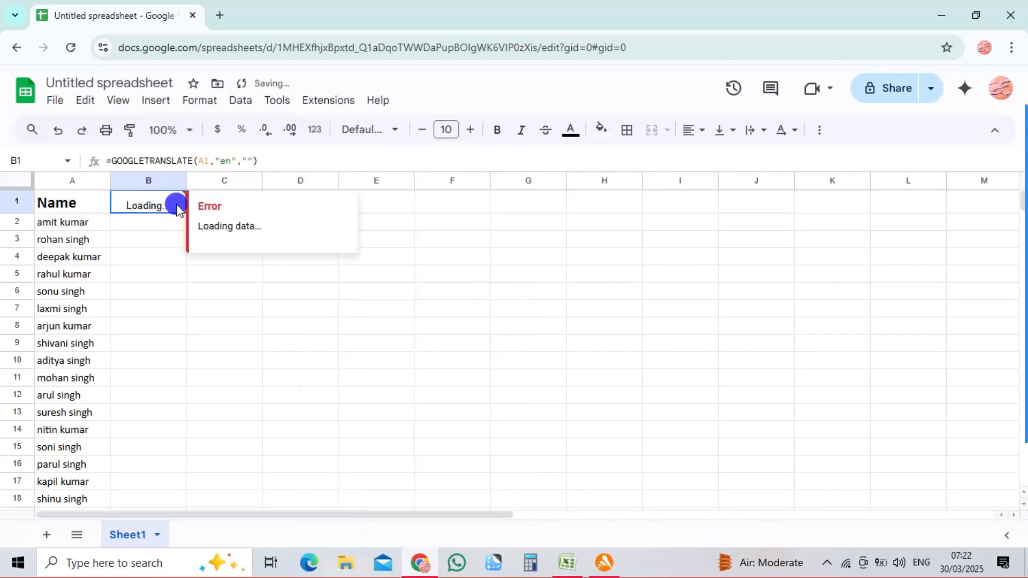
key(Delete)
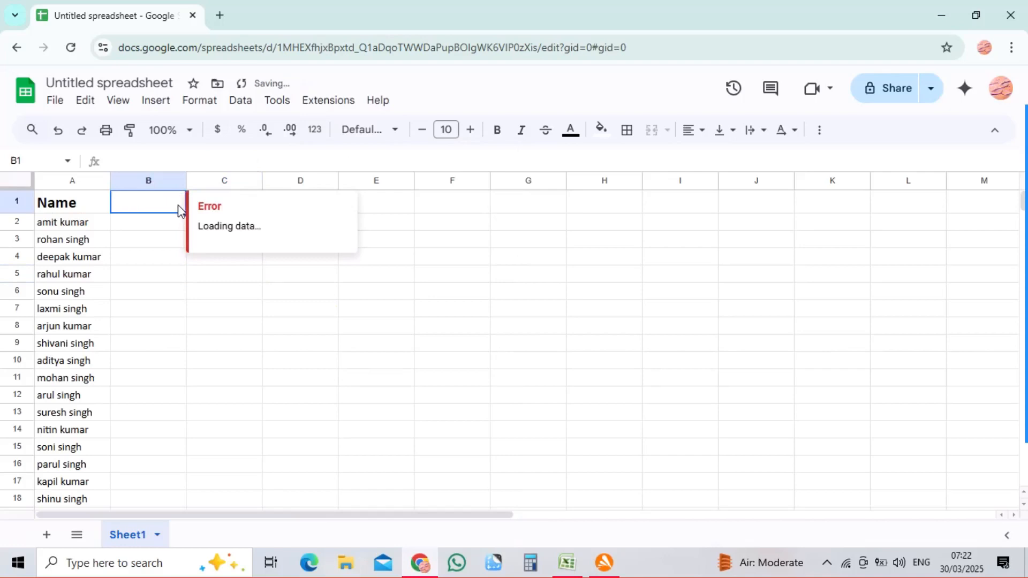
Set the sheet's zoom level to 125%.
click(236, 342)
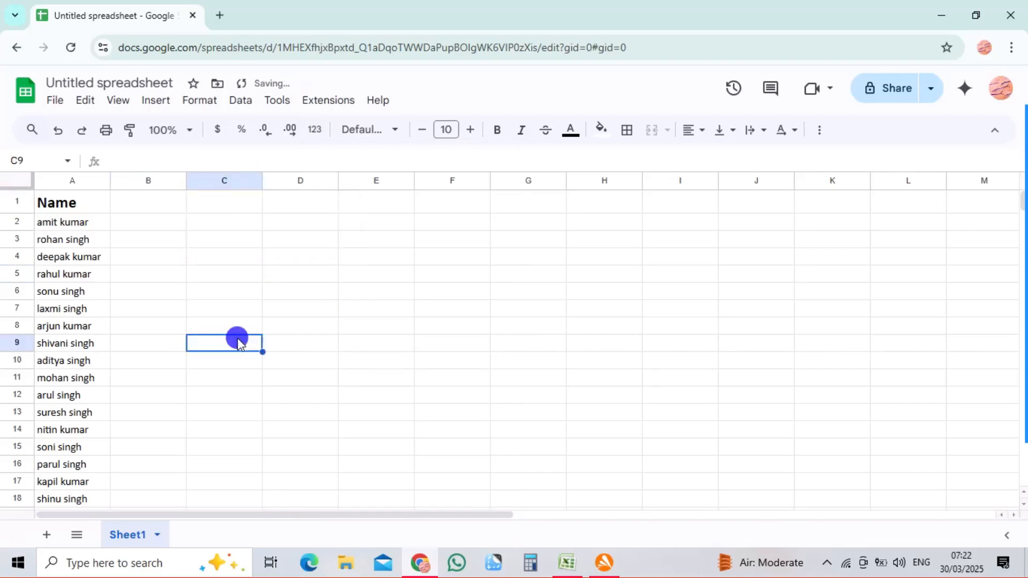
click(194, 130)
click(168, 257)
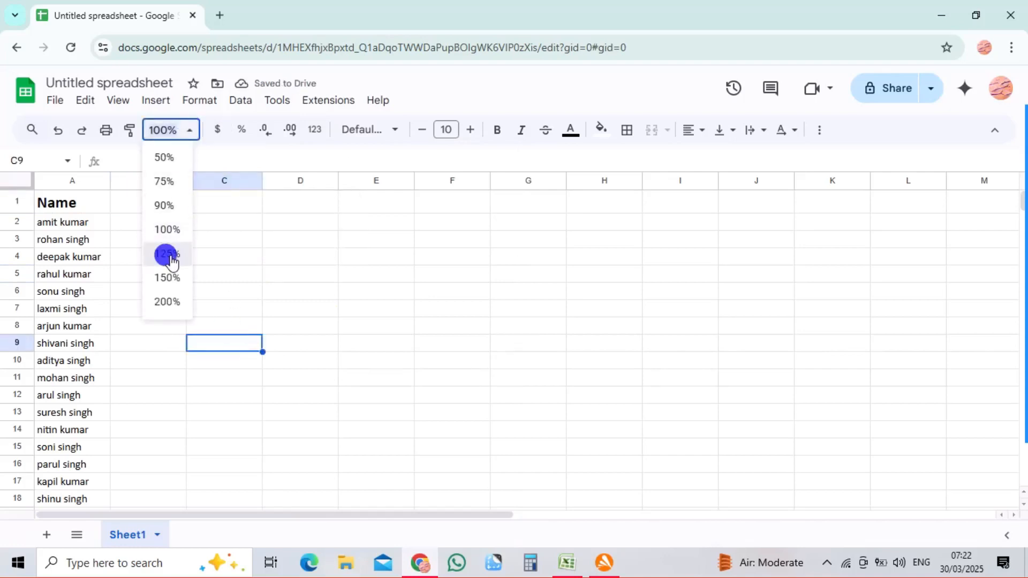
click(177, 216)
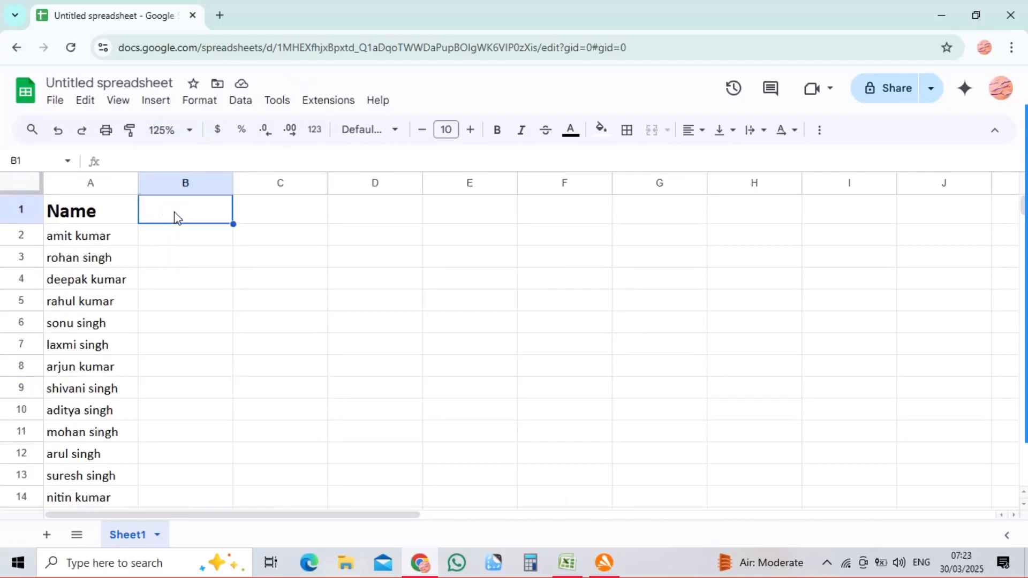
text(=g)
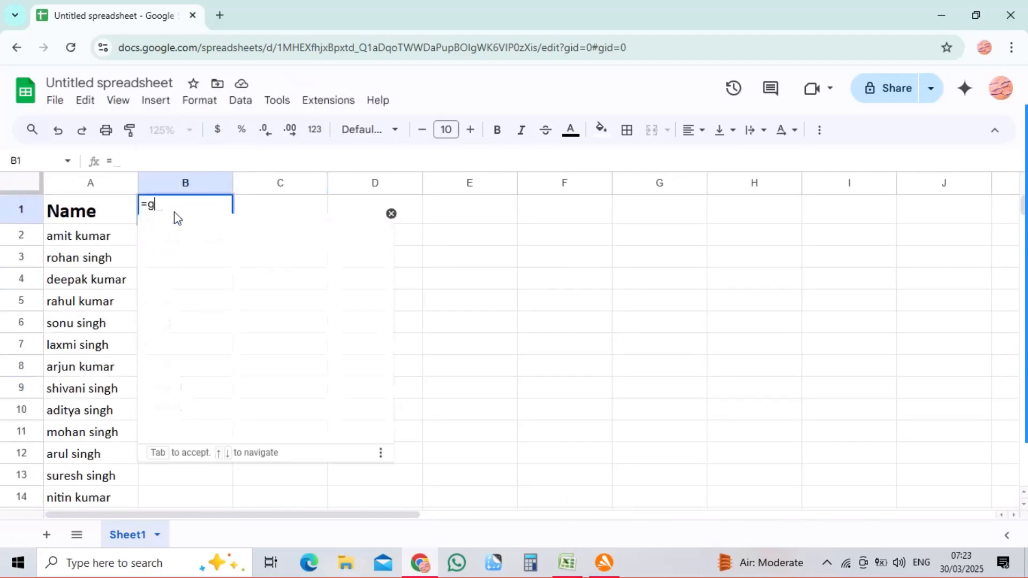
text(oo)
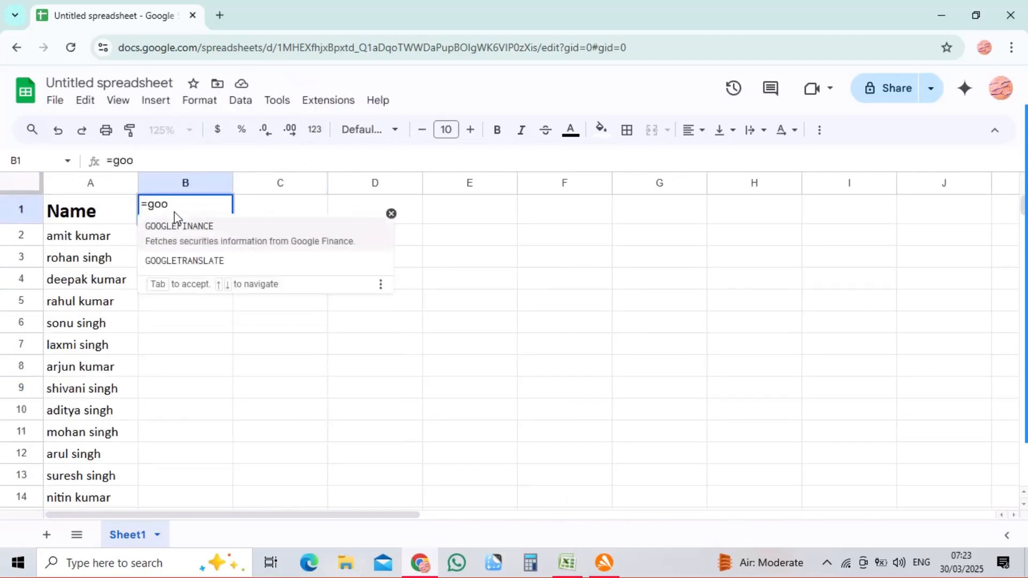
click(189, 258)
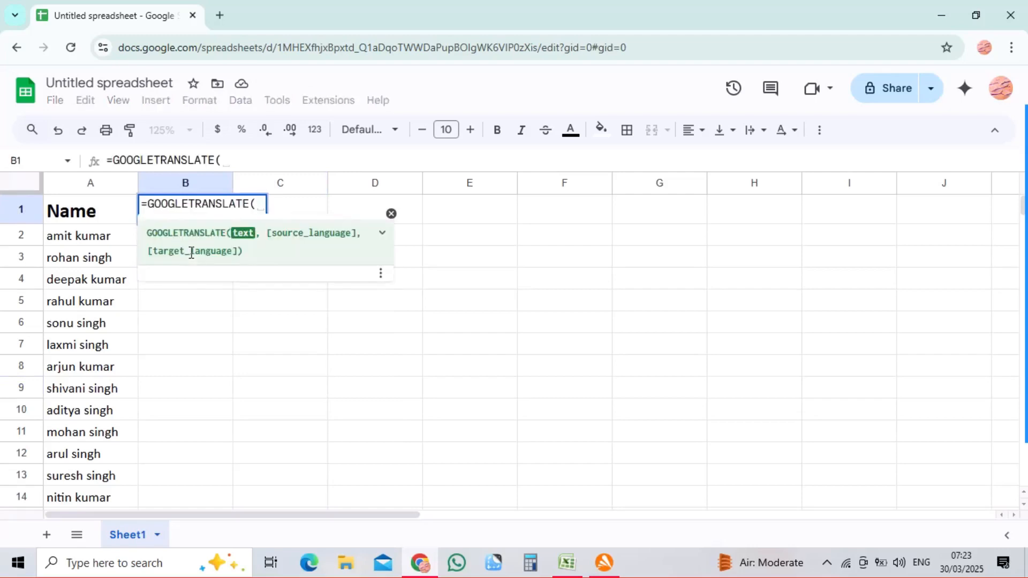
click(188, 244)
click(98, 214)
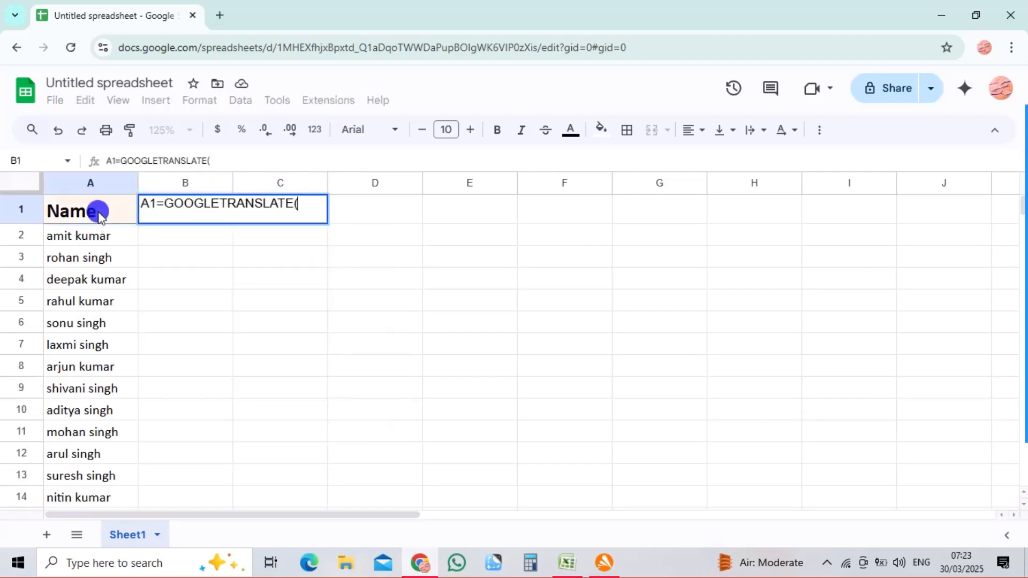
click(99, 216)
click(314, 207)
key(BackSpace)
key(BackSpace)
key(BackSpace)
key(BackSpace)
key(BackSpace)
key(BackSpace)
key(BackSpace)
key(BackSpace)
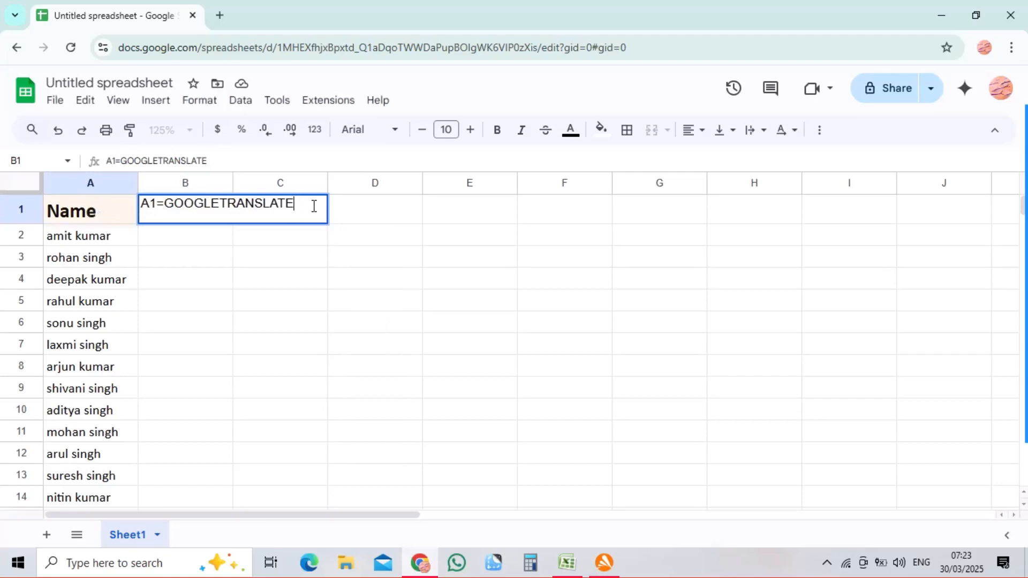
key(BackSpace)
key(BackSpace)
key(BackSpace)
key(BackSpace)
key(BackSpace)
key(BackSpace)
key(BackSpace)
key(BackSpace)
key(BackSpace)
key(BackSpace)
key(BackSpace)
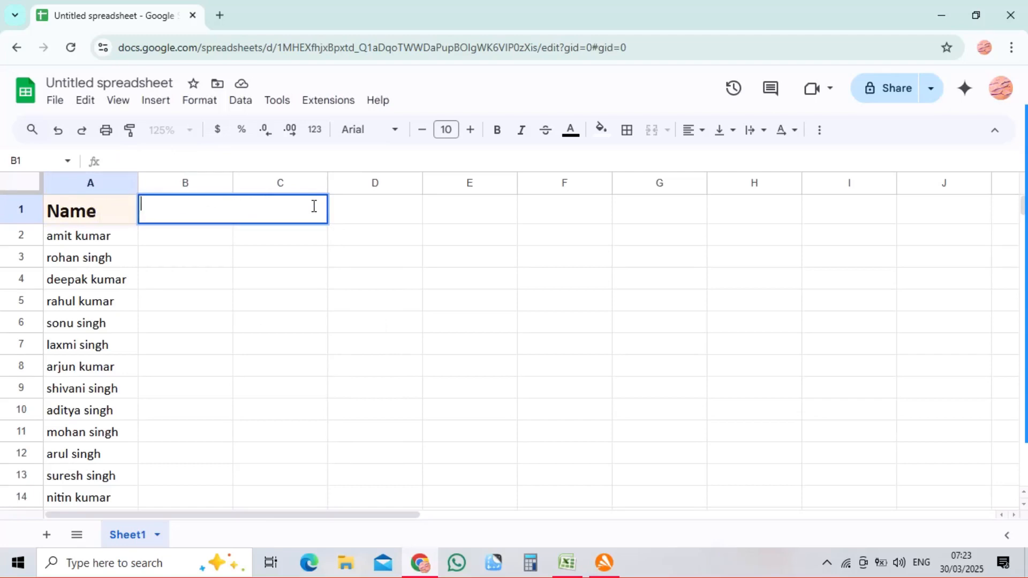
Enter the formula =GOOGLETRANSLATE(A1,"en","hi") in B1 to translate the English header into Hindi.
text(=g)
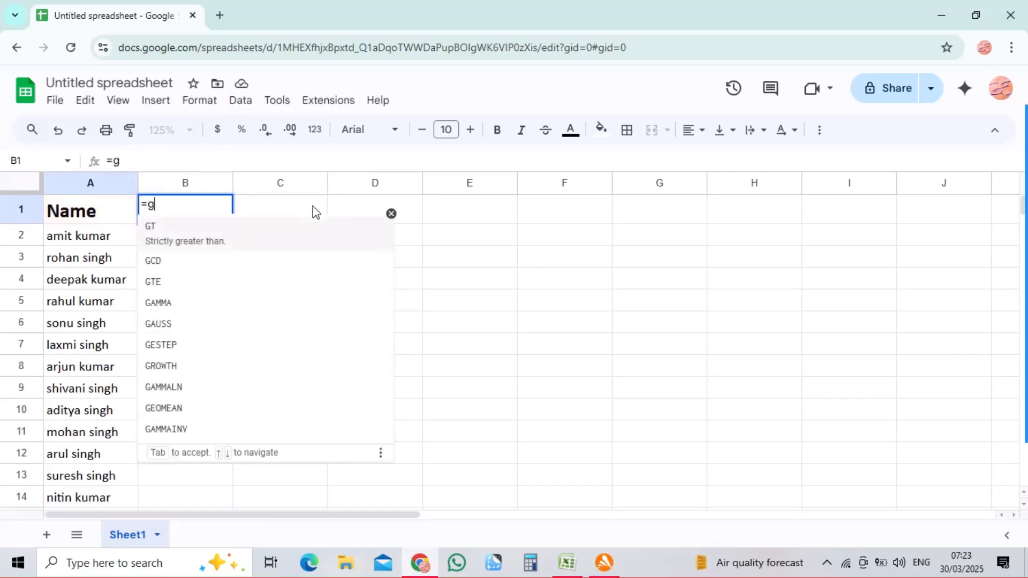
text(oo)
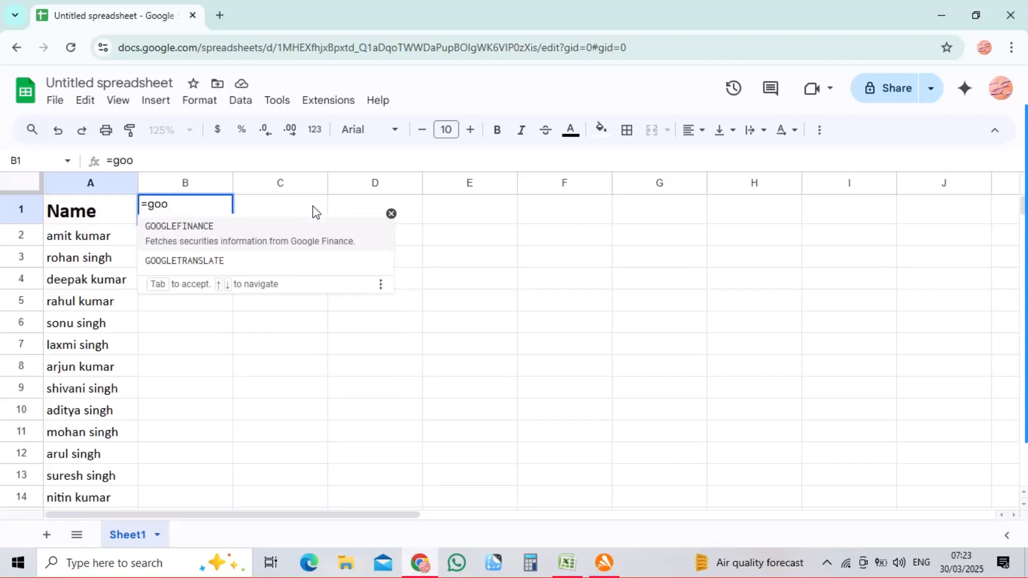
click(223, 249)
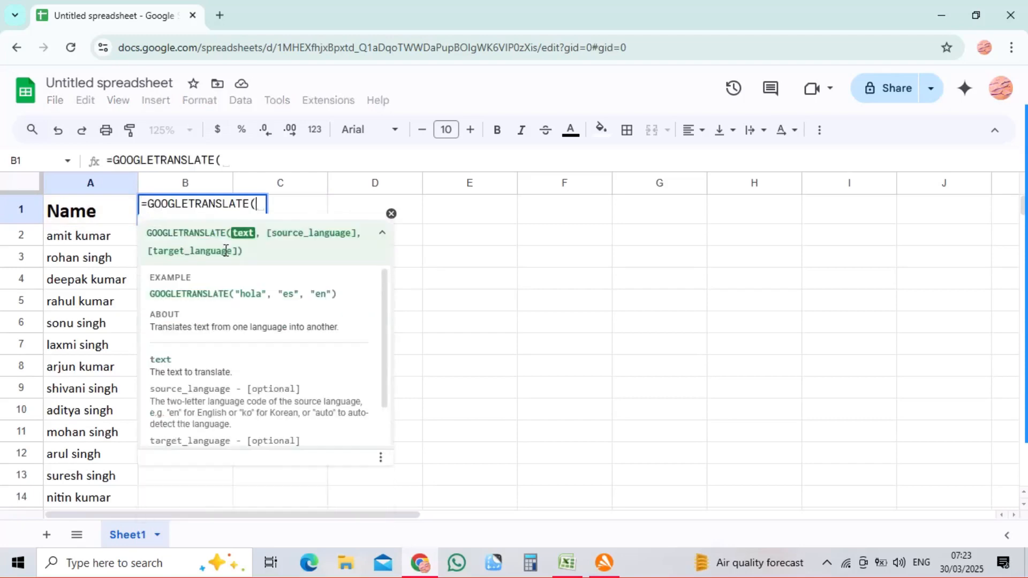
click(63, 214)
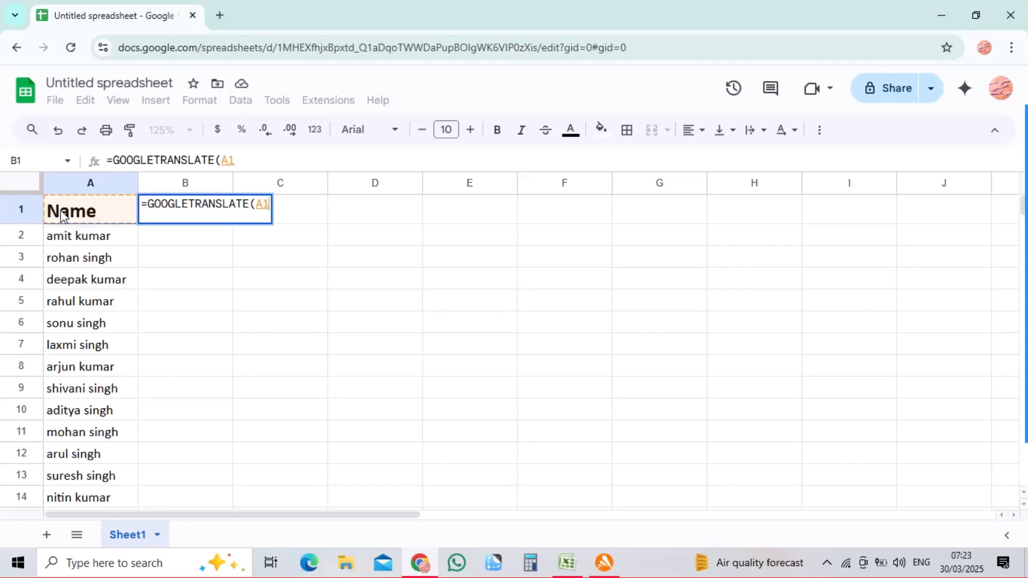
text(, )
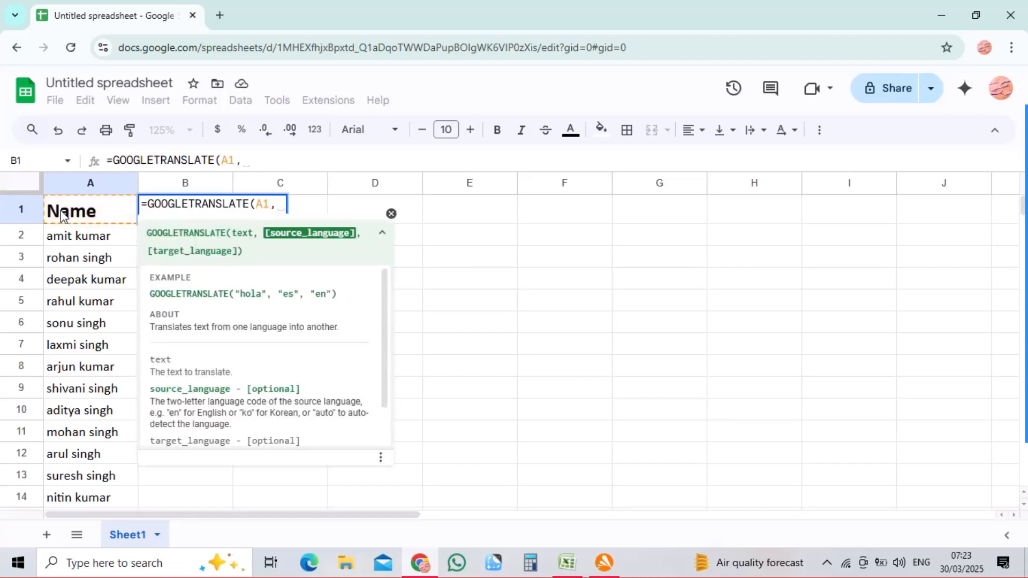
text(")
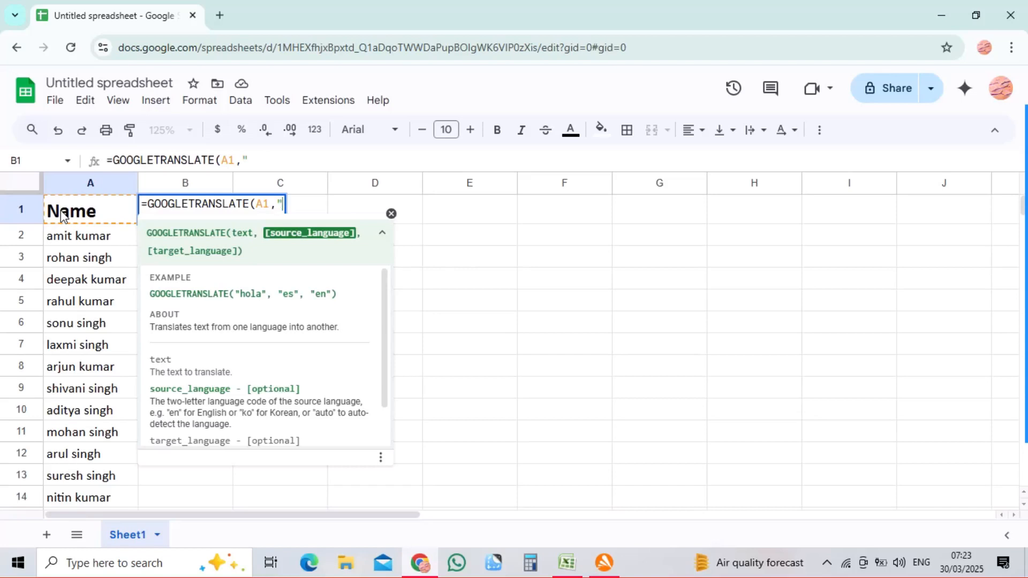
text(en",")
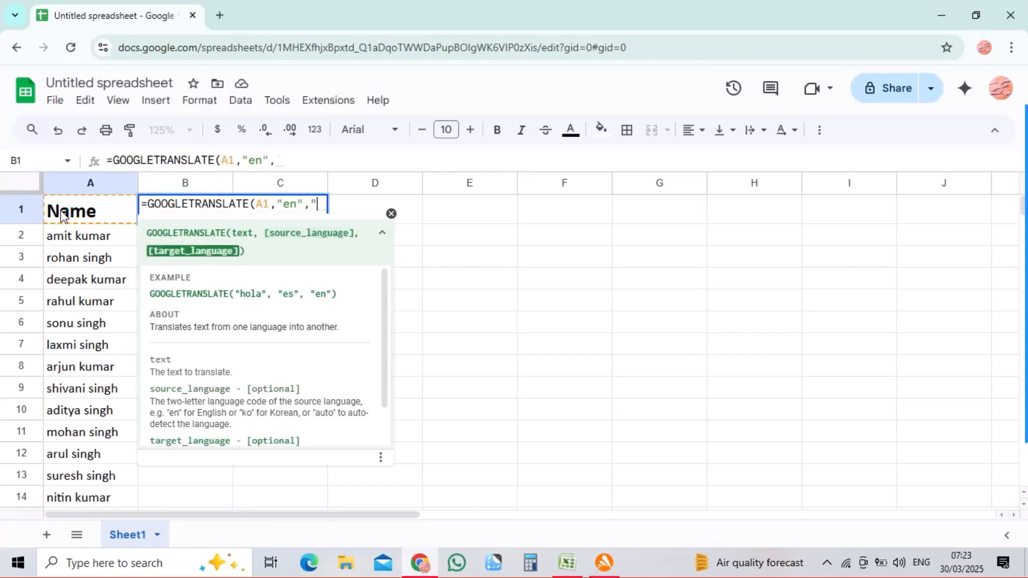
text(e)
key(BackSpace)
text(hi)
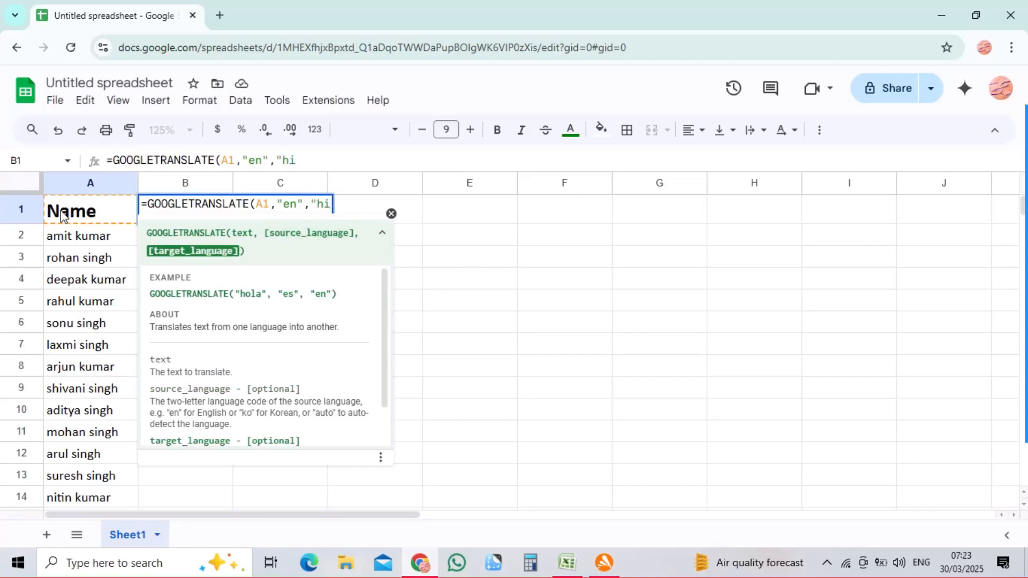
text(")
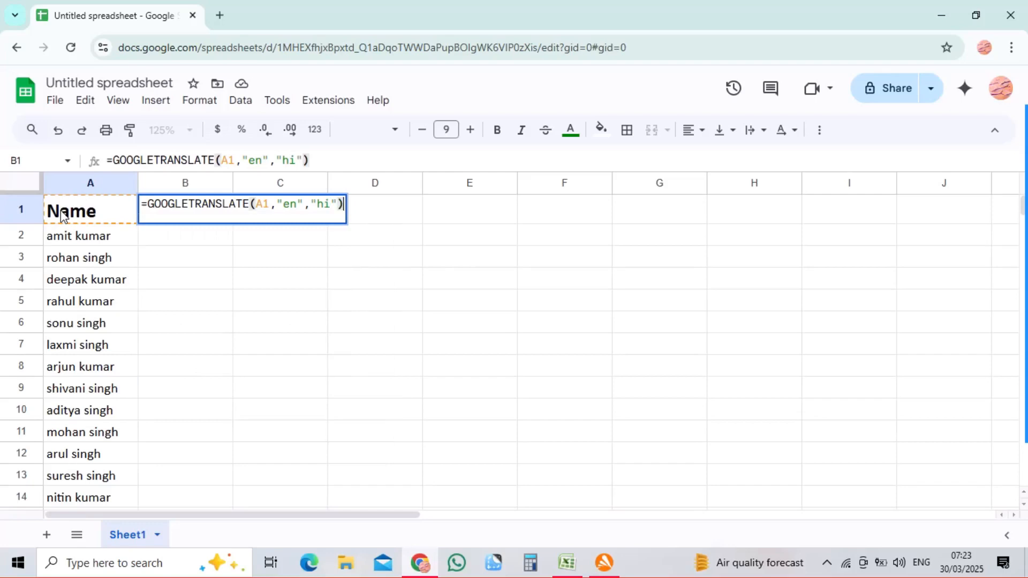
key(Return)
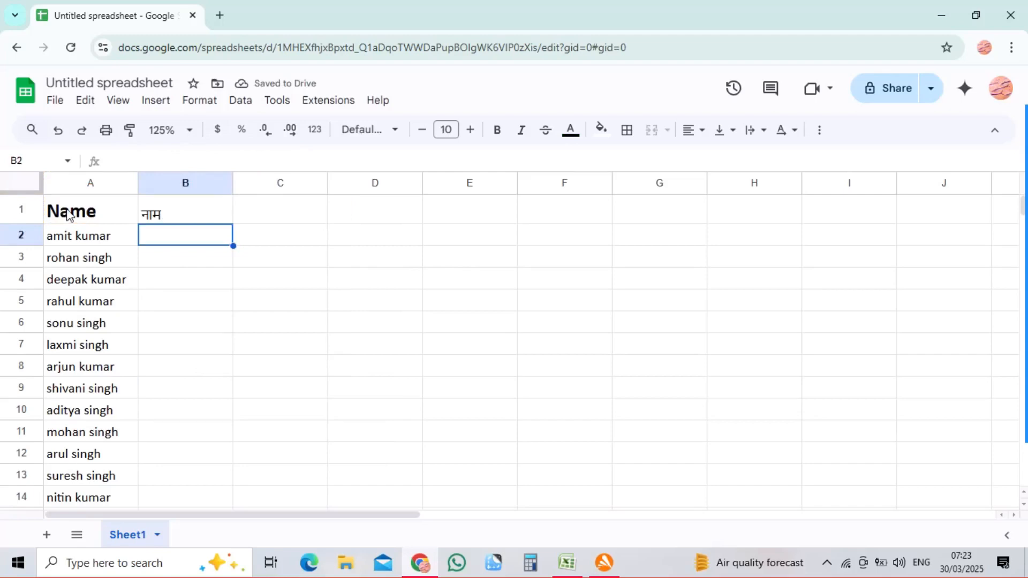
Set the zoom to 150% and fill the B1 translation formula down column B to row 54.
click(187, 143)
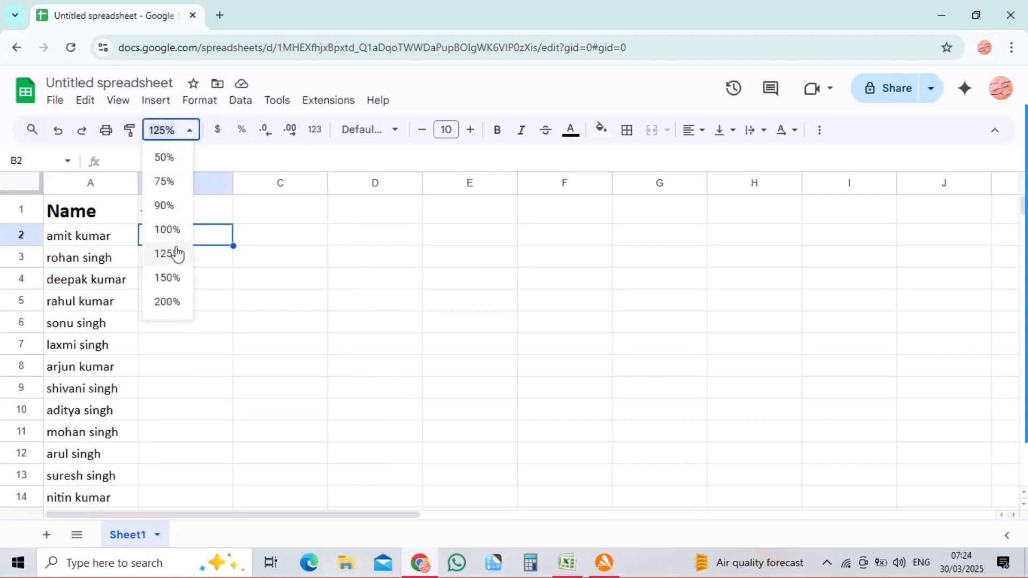
click(169, 280)
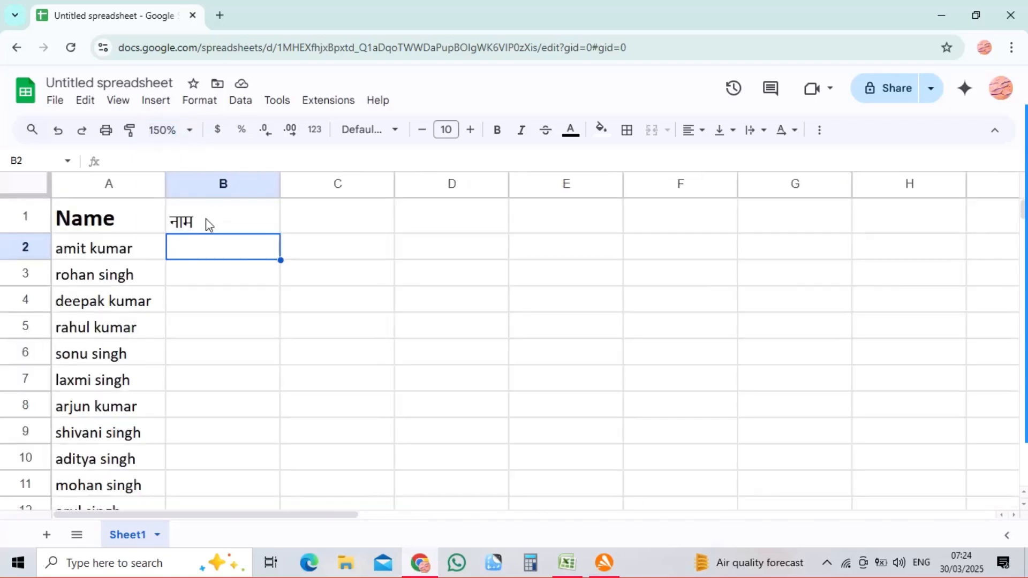
click(207, 220)
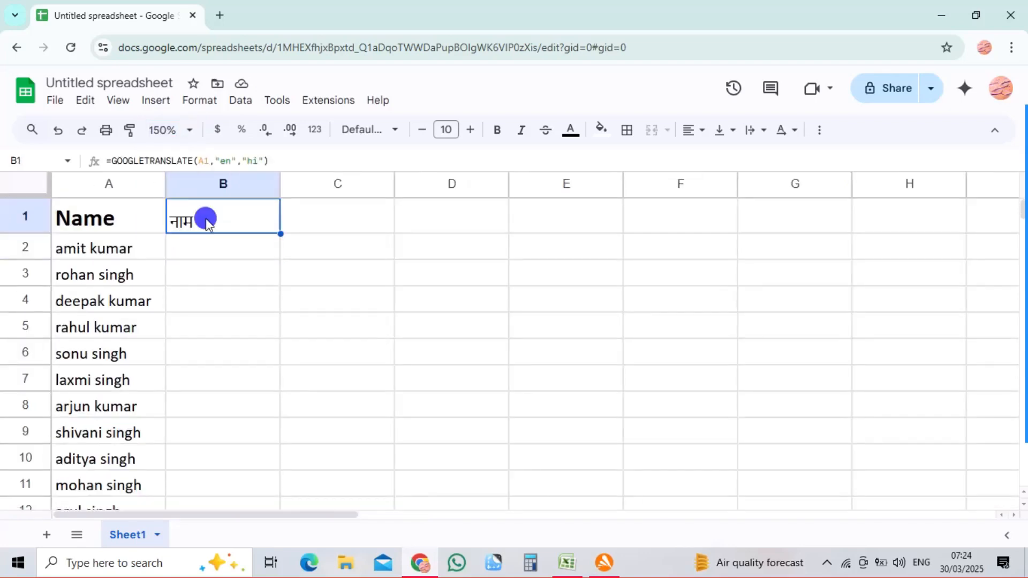
click(281, 233)
drag(280, 234, 282, 259)
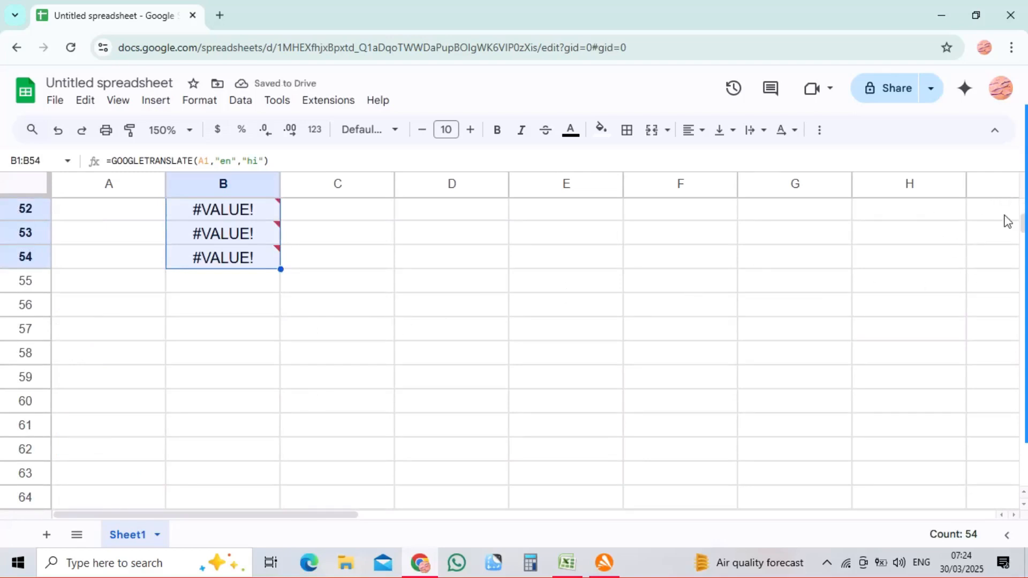
Copy the Hindi translations in B1:B34, leaving out the rows beyond the end of the name list.
click(1021, 189)
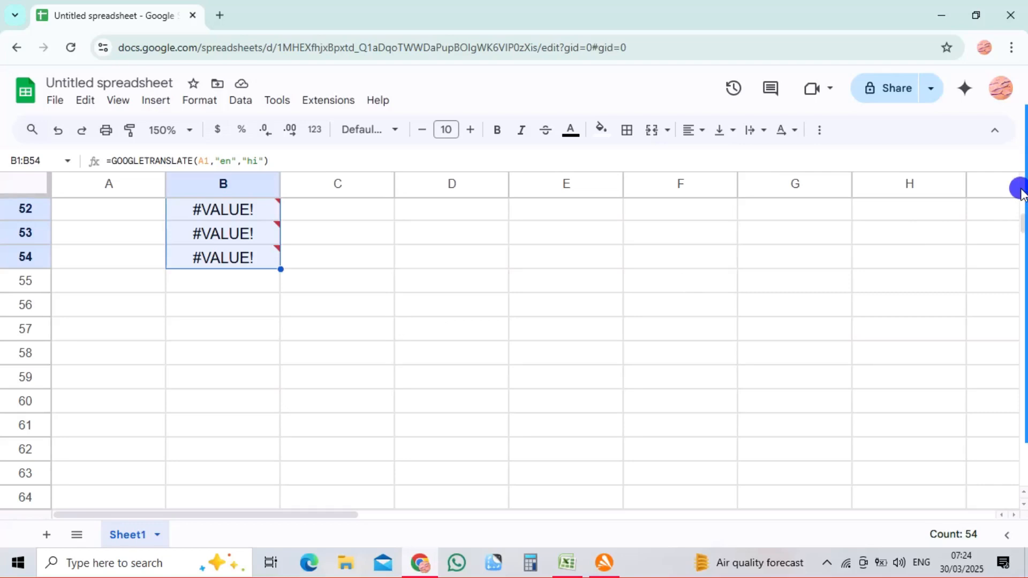
click(937, 250)
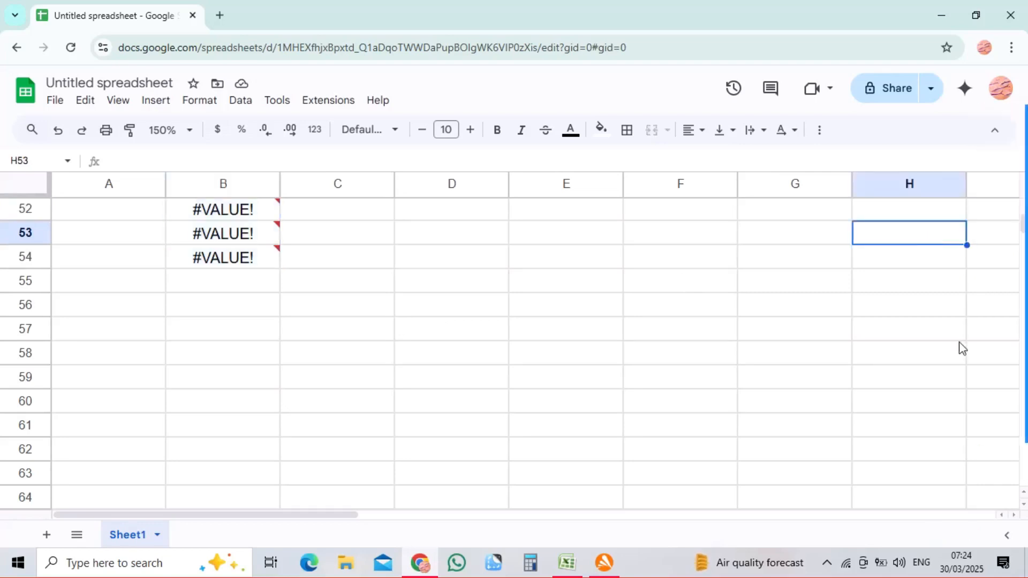
click(151, 226)
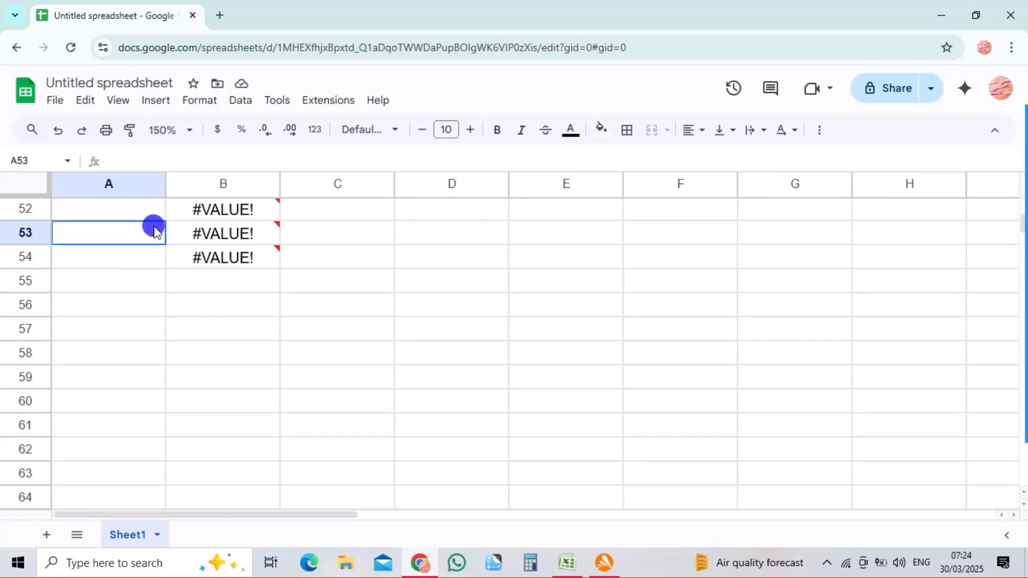
key(Up)
key(Up)
key(Up)
key(Up)
key(Up)
key(Up)
key(Up)
key(Up)
key(Up)
key(Up)
key(Up)
key(Up)
key(Up)
key(Up)
key(Up)
key(Up)
key(Up)
key(Up)
key(Up)
key(Up)
key(Up)
key(Up)
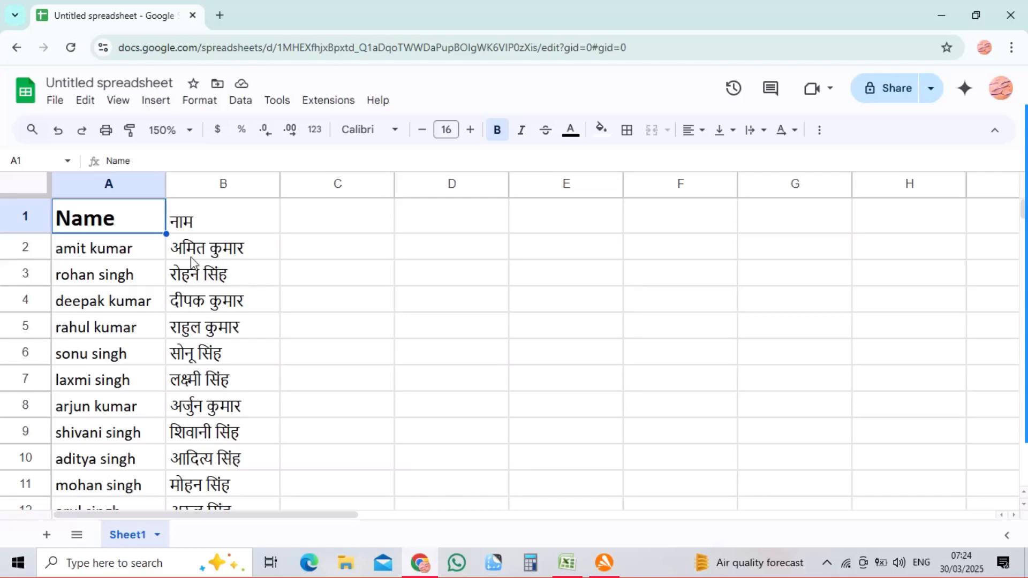
click(193, 223)
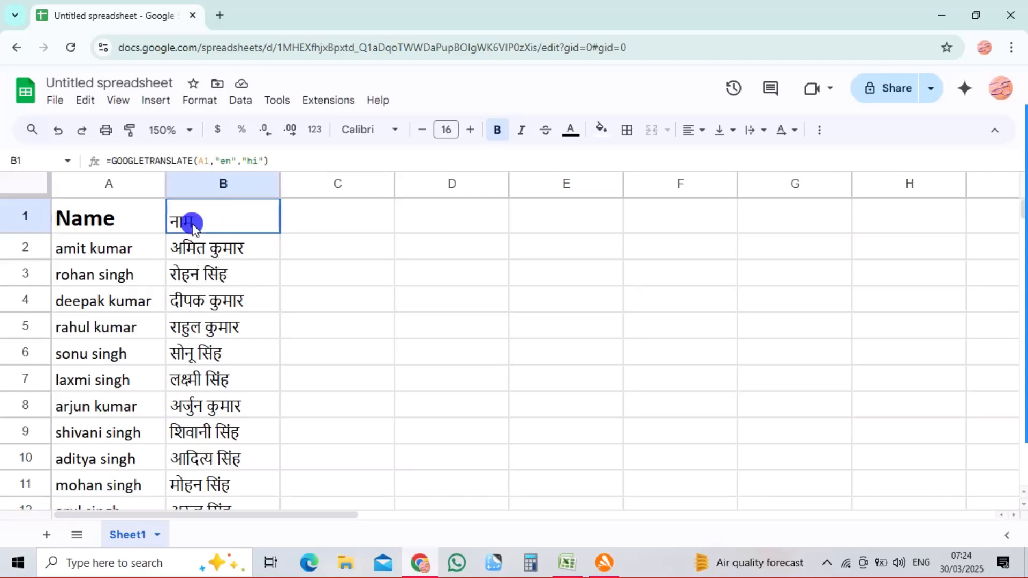
drag(193, 223, 217, 455)
key(ctrl+c)
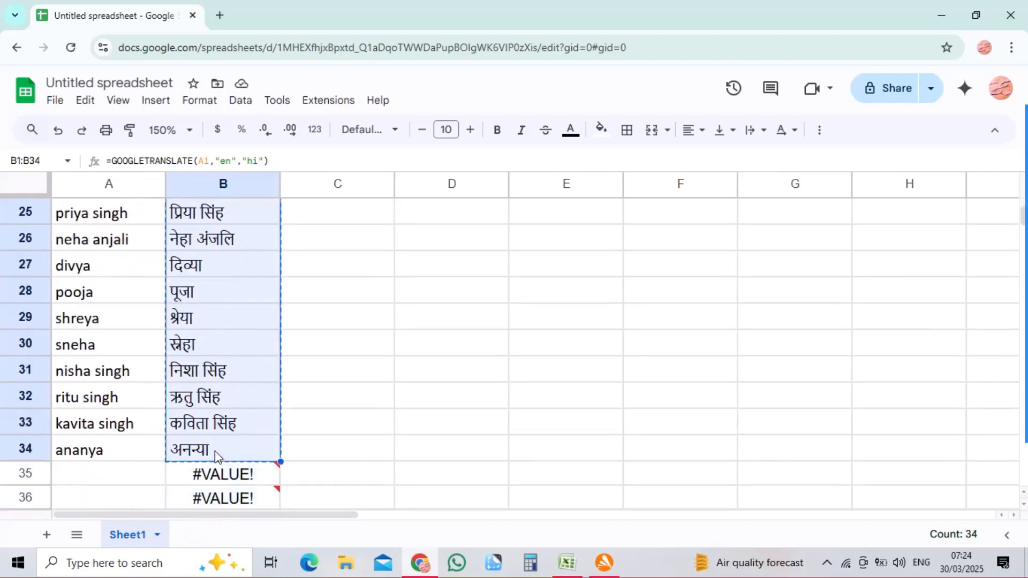
Switch to the Excel workbook, paste the Hindi translations into column B from B1, and auto-fit the column's width.
key(alt+Tab)
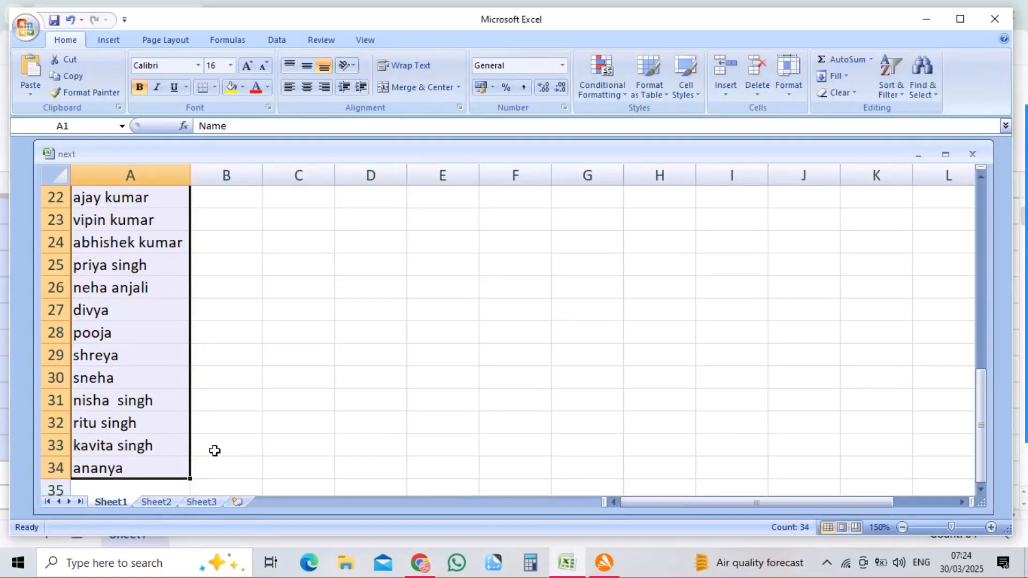
click(226, 377)
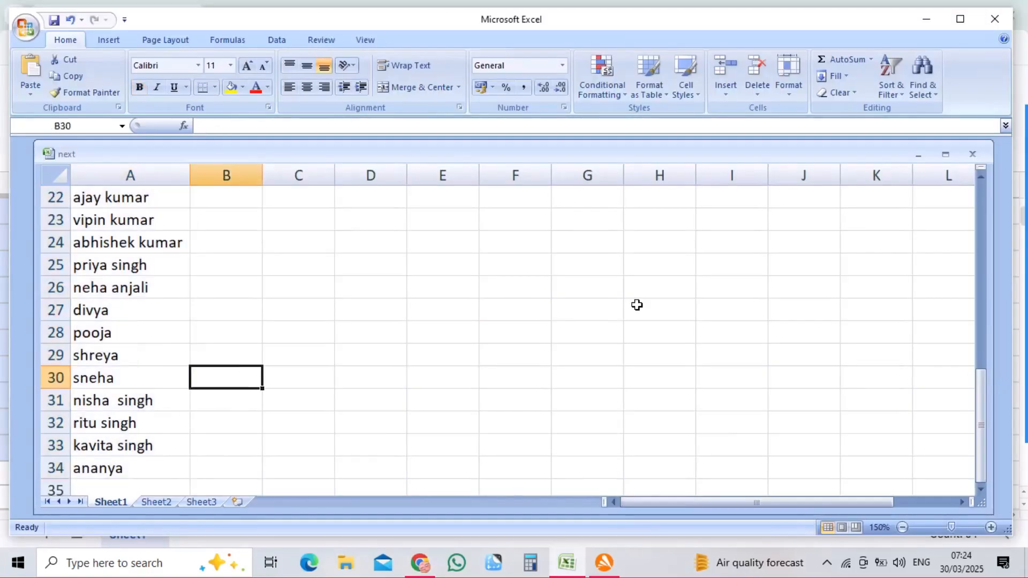
click(980, 198)
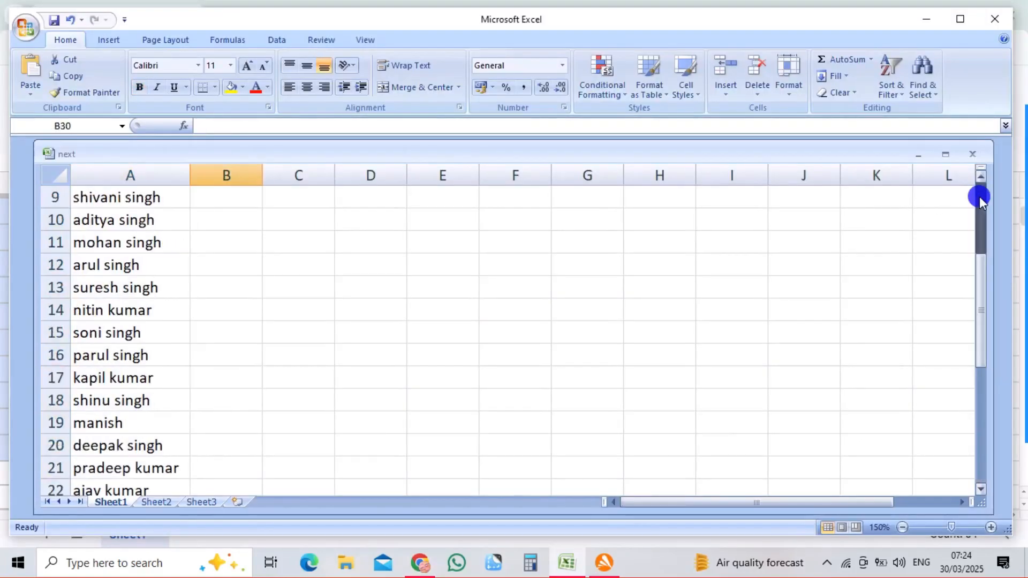
click(234, 213)
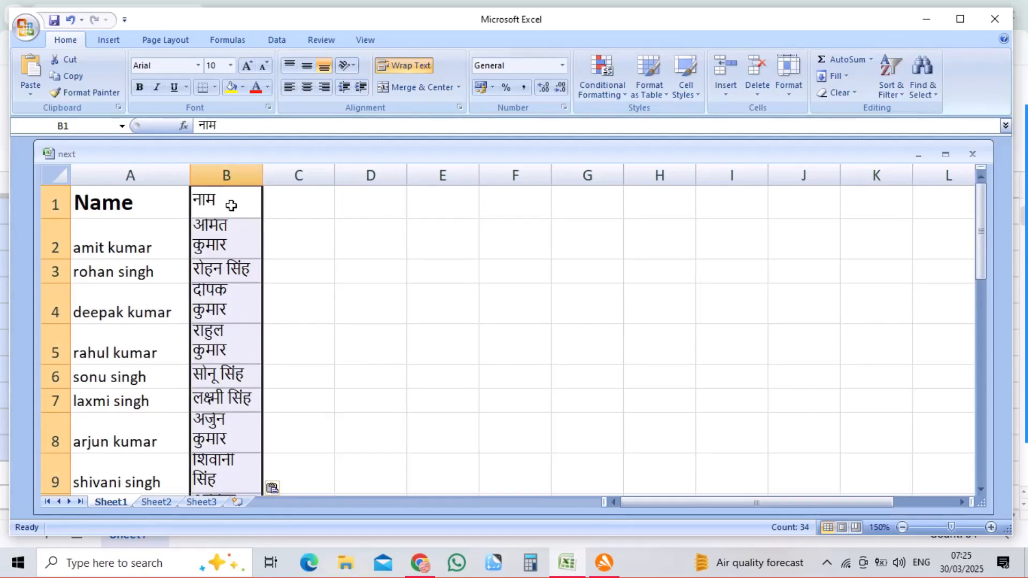
double_click(262, 177)
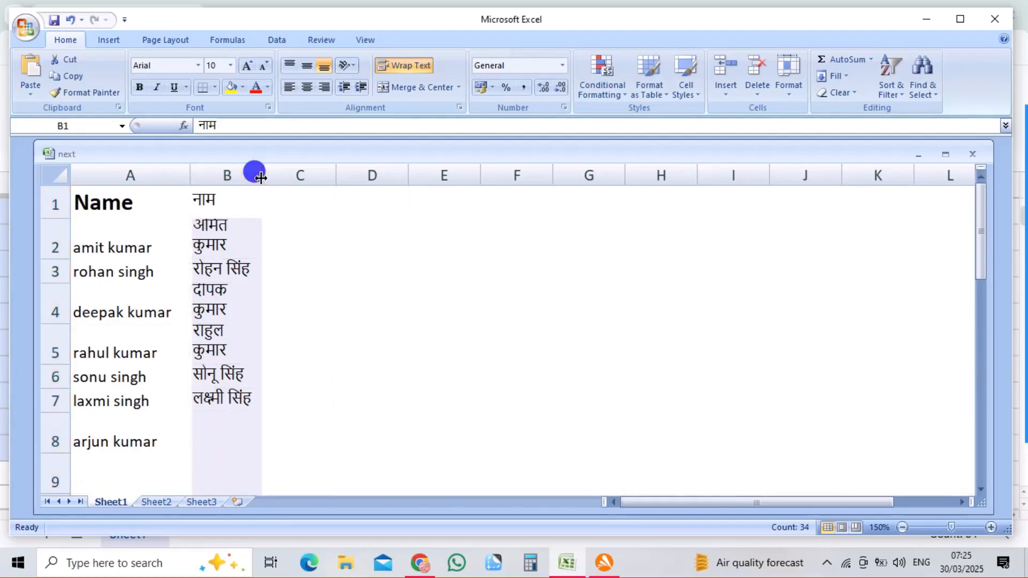
click(349, 308)
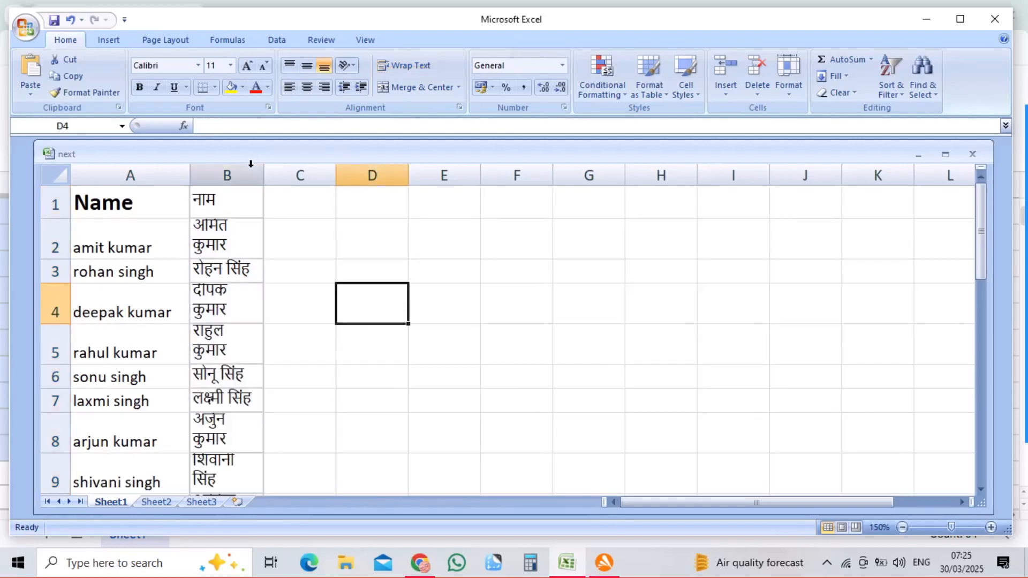
Widen column B so each Hindi name fits on one line, and centre the column's contents horizontally.
drag(263, 168, 281, 179)
click(491, 246)
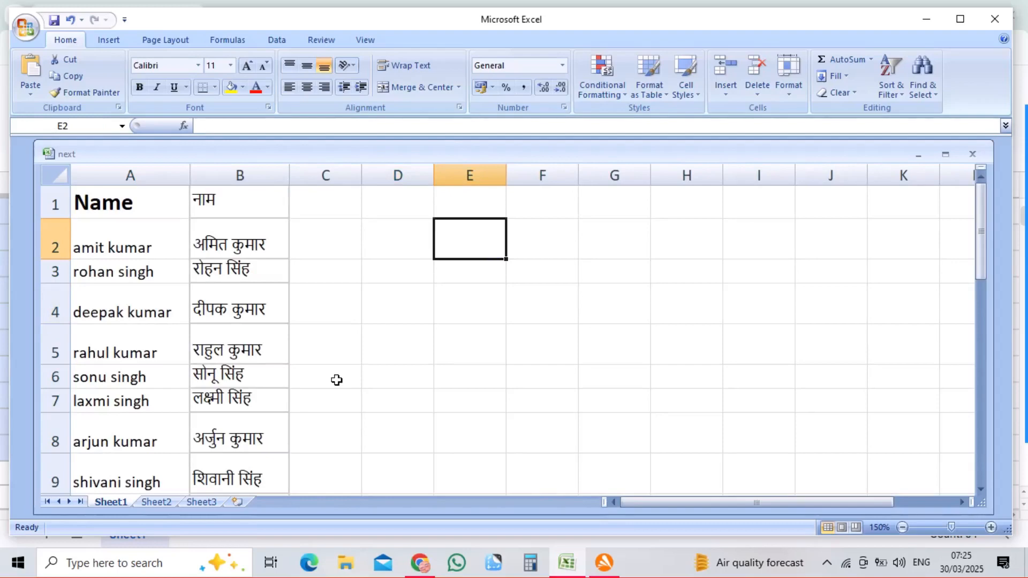
click(215, 172)
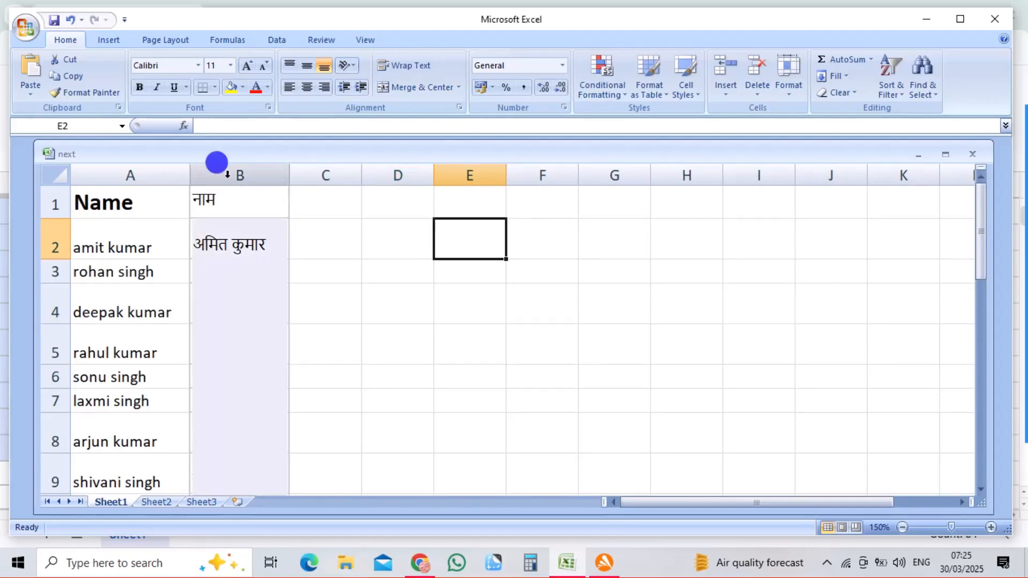
click(306, 90)
click(330, 328)
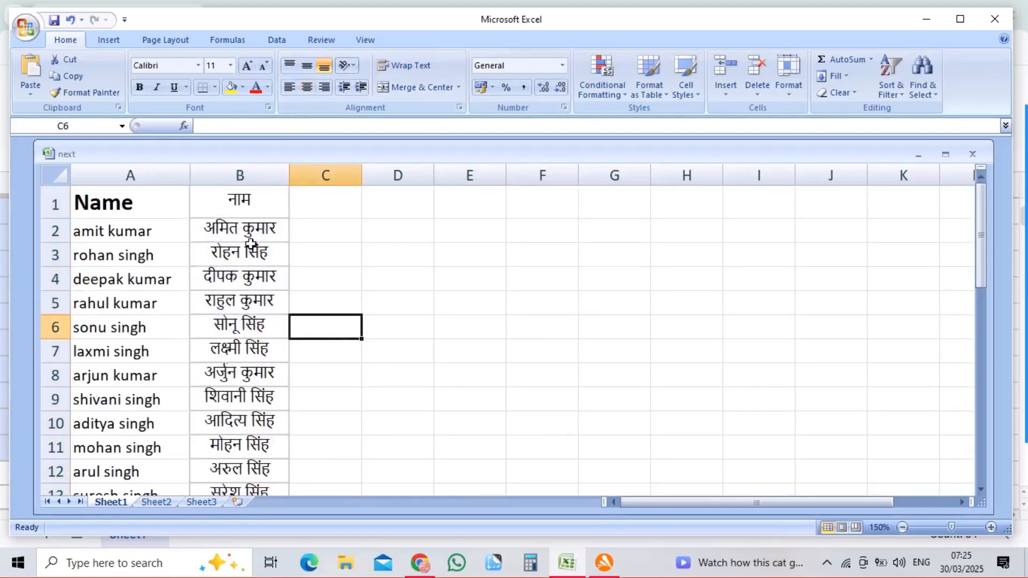
click(236, 175)
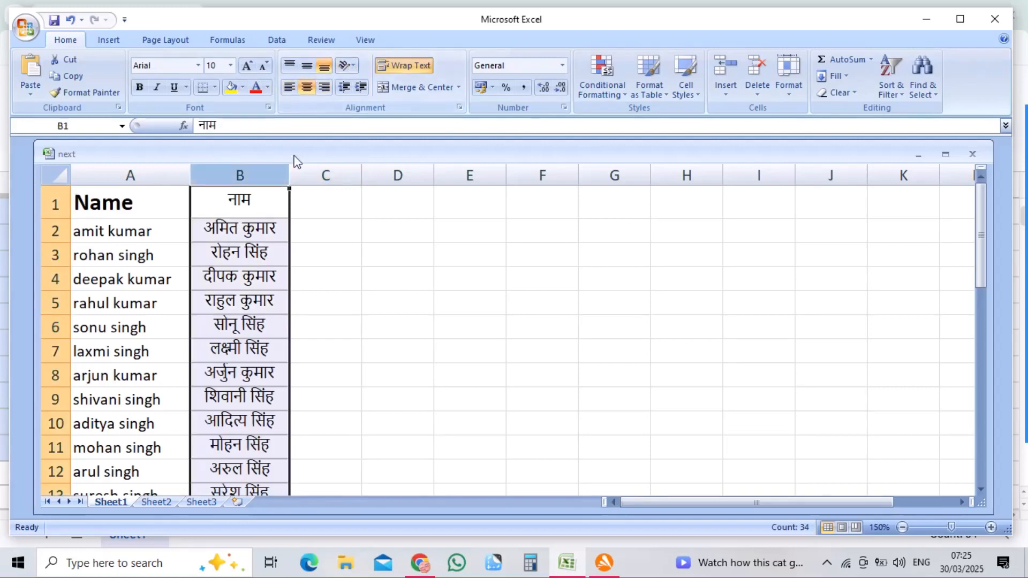
click(363, 275)
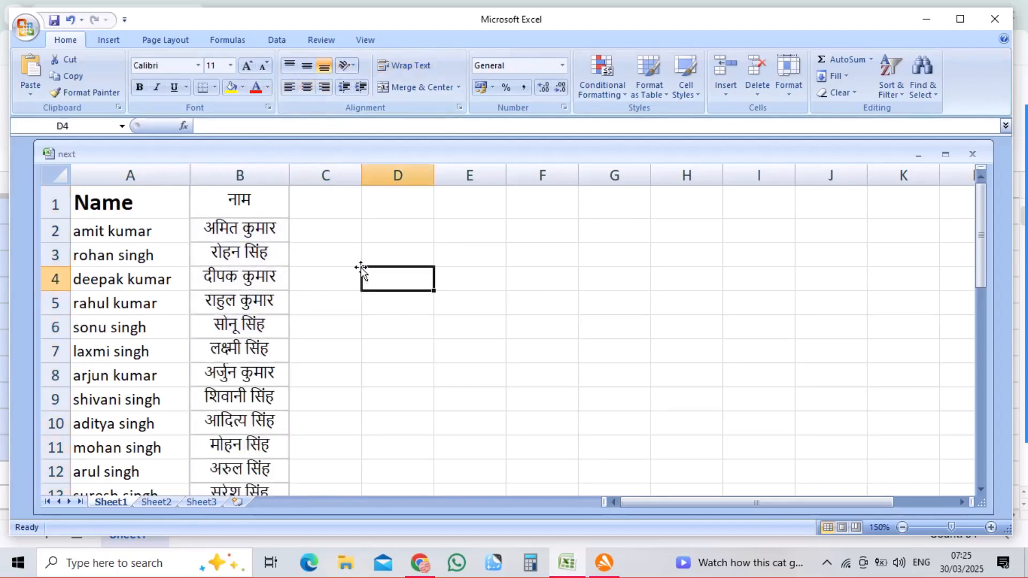
Apply All Borders to every cell of Sheet1.
click(55, 175)
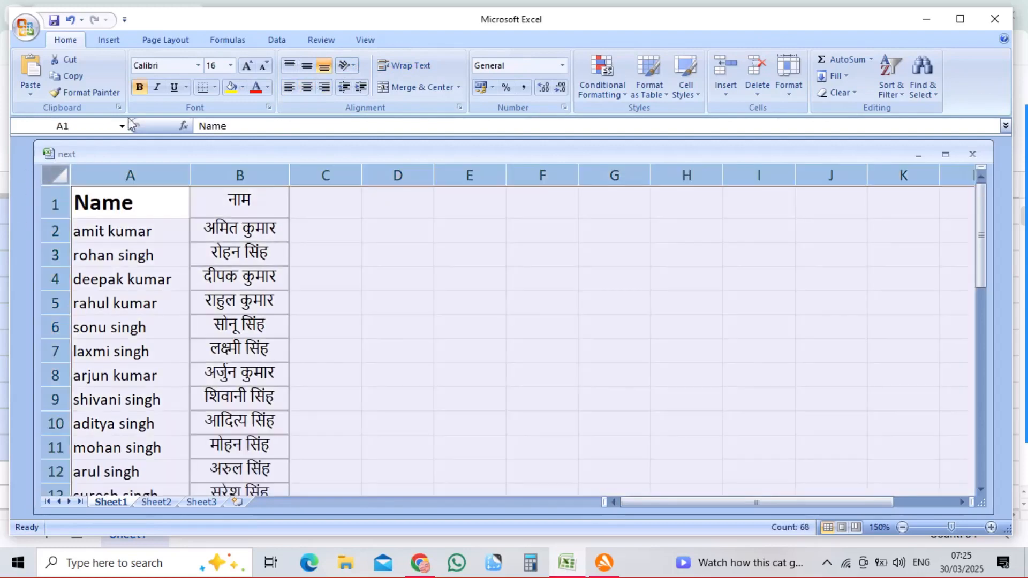
click(215, 87)
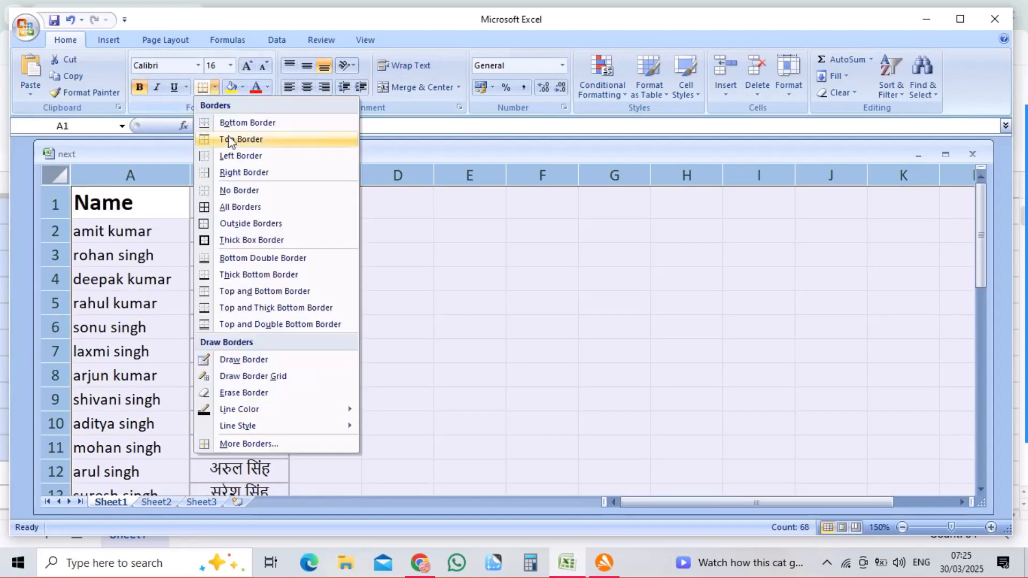
click(225, 207)
click(343, 277)
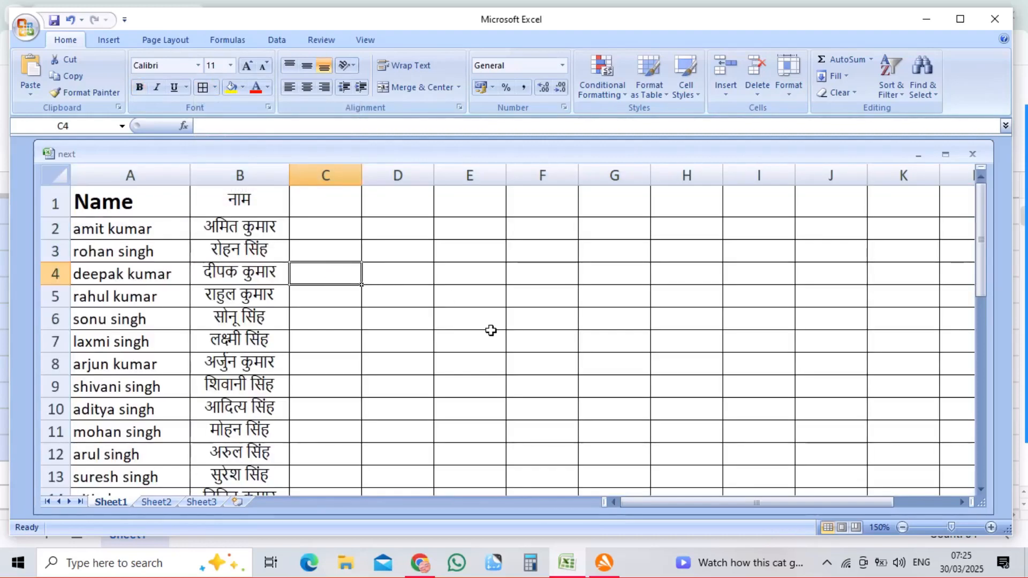
Review the English names in column A against their Hindi translations in column B down the list.
click(980, 489)
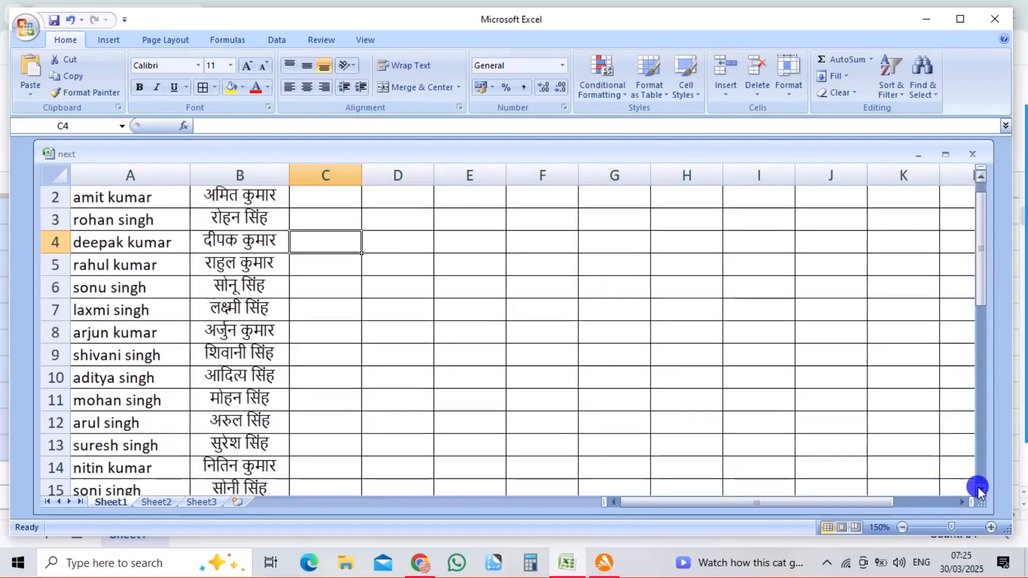
click(981, 489)
click(980, 490)
click(980, 490)
click(980, 490)
click(980, 490)
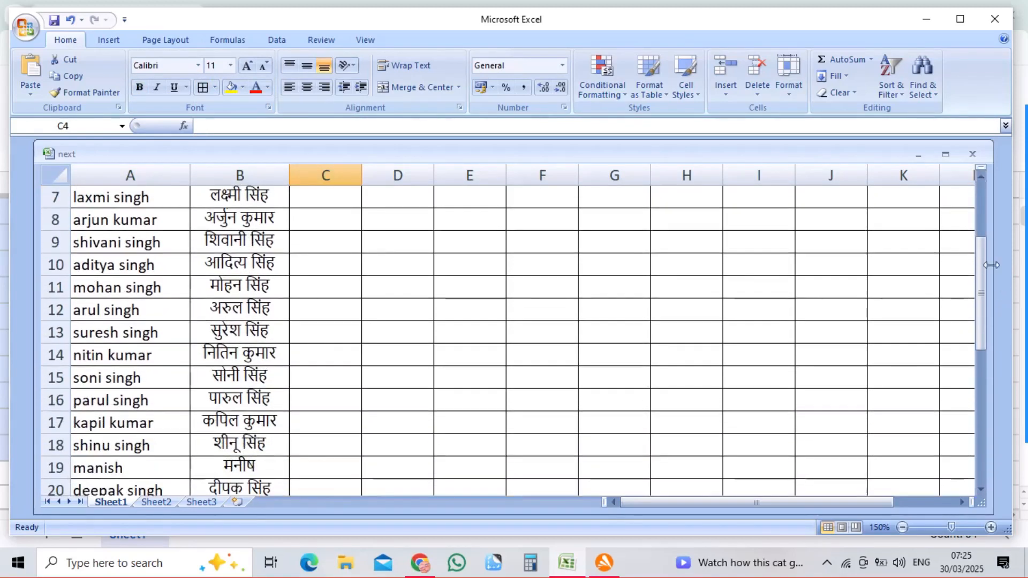
drag(978, 238, 981, 215)
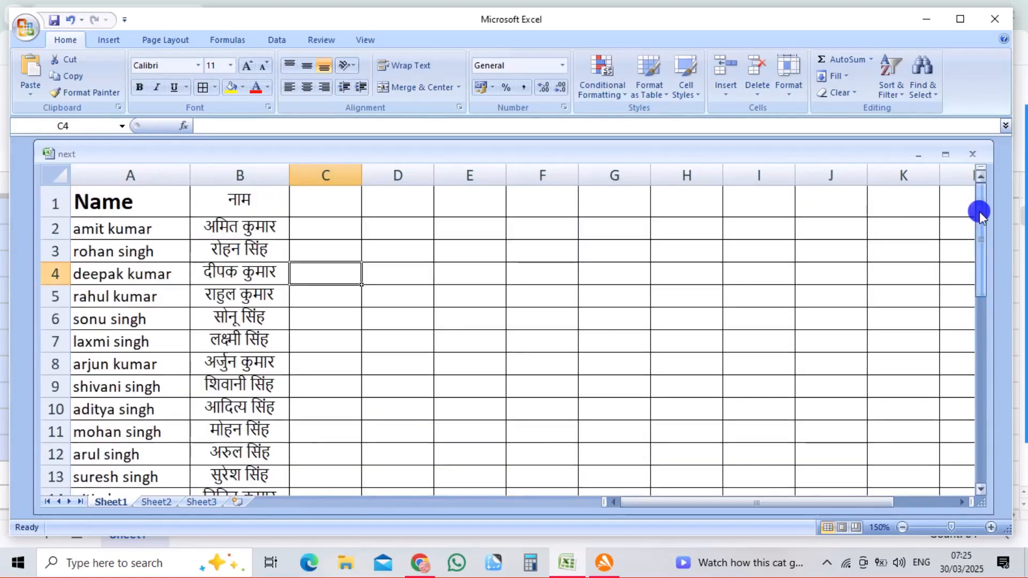
click(831, 322)
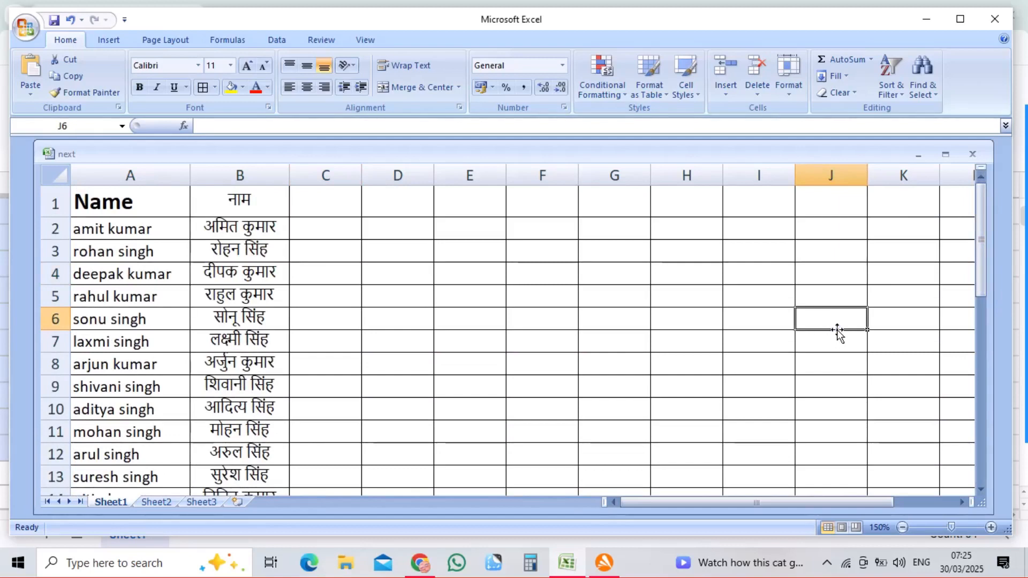